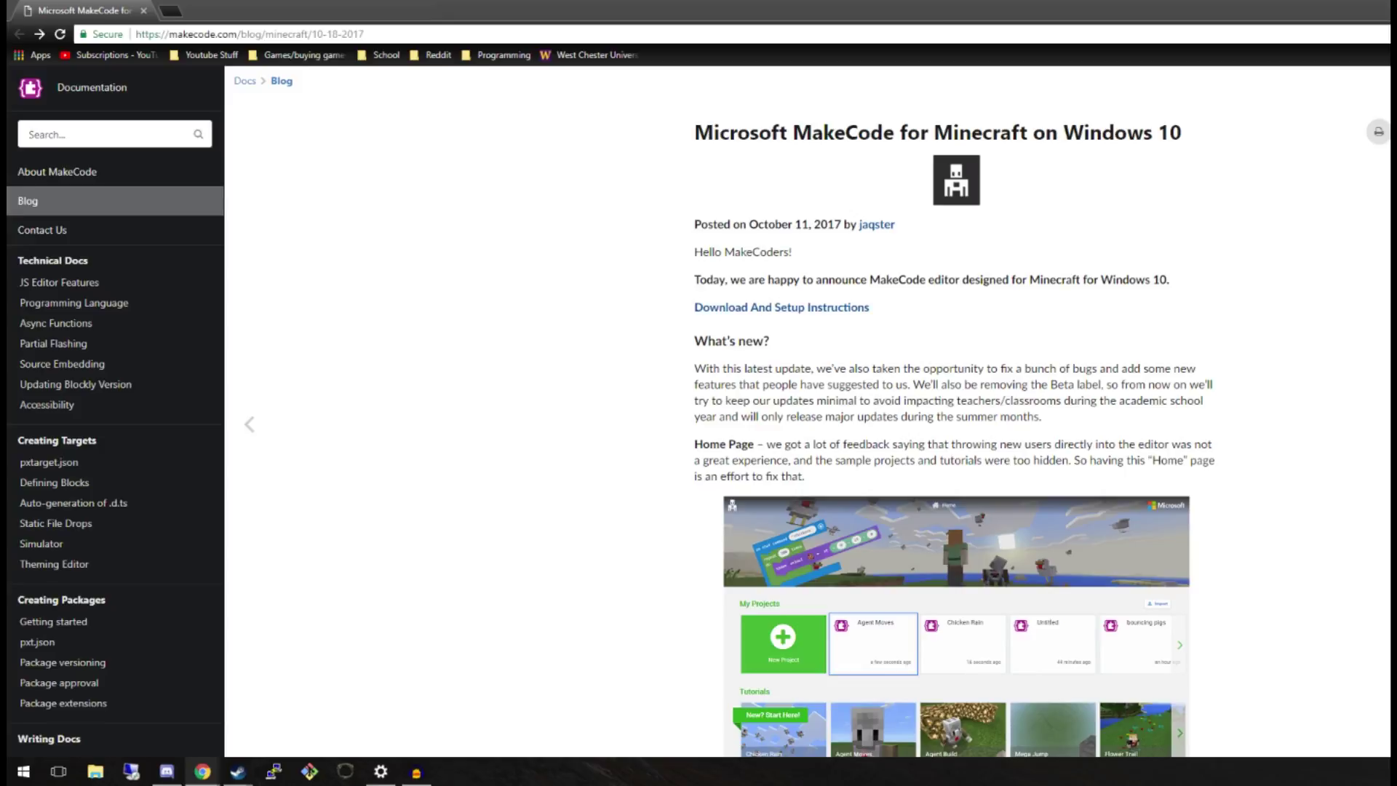
# Open the MakeCode Download And Setup Instructions page
pyautogui.click(362, 35)
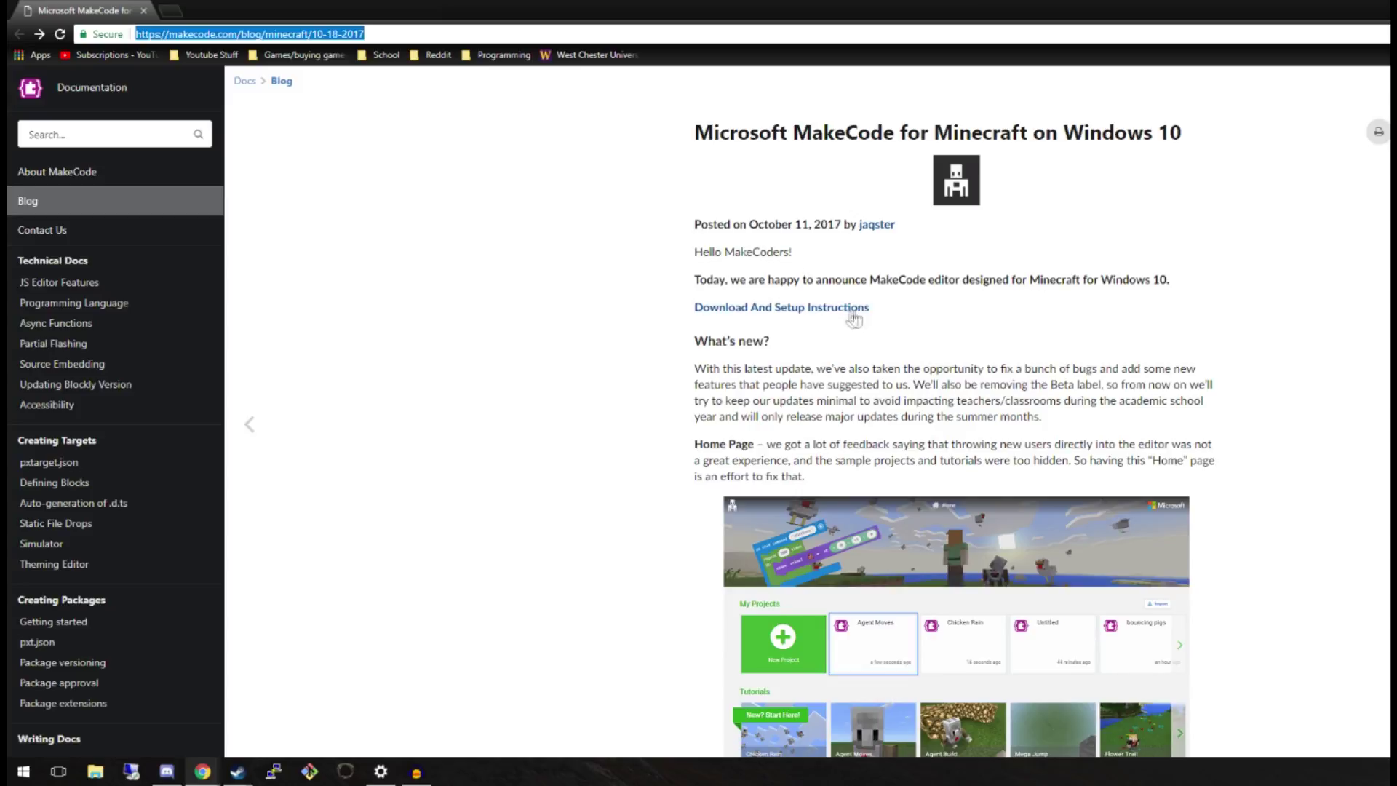
pyautogui.click(814, 309)
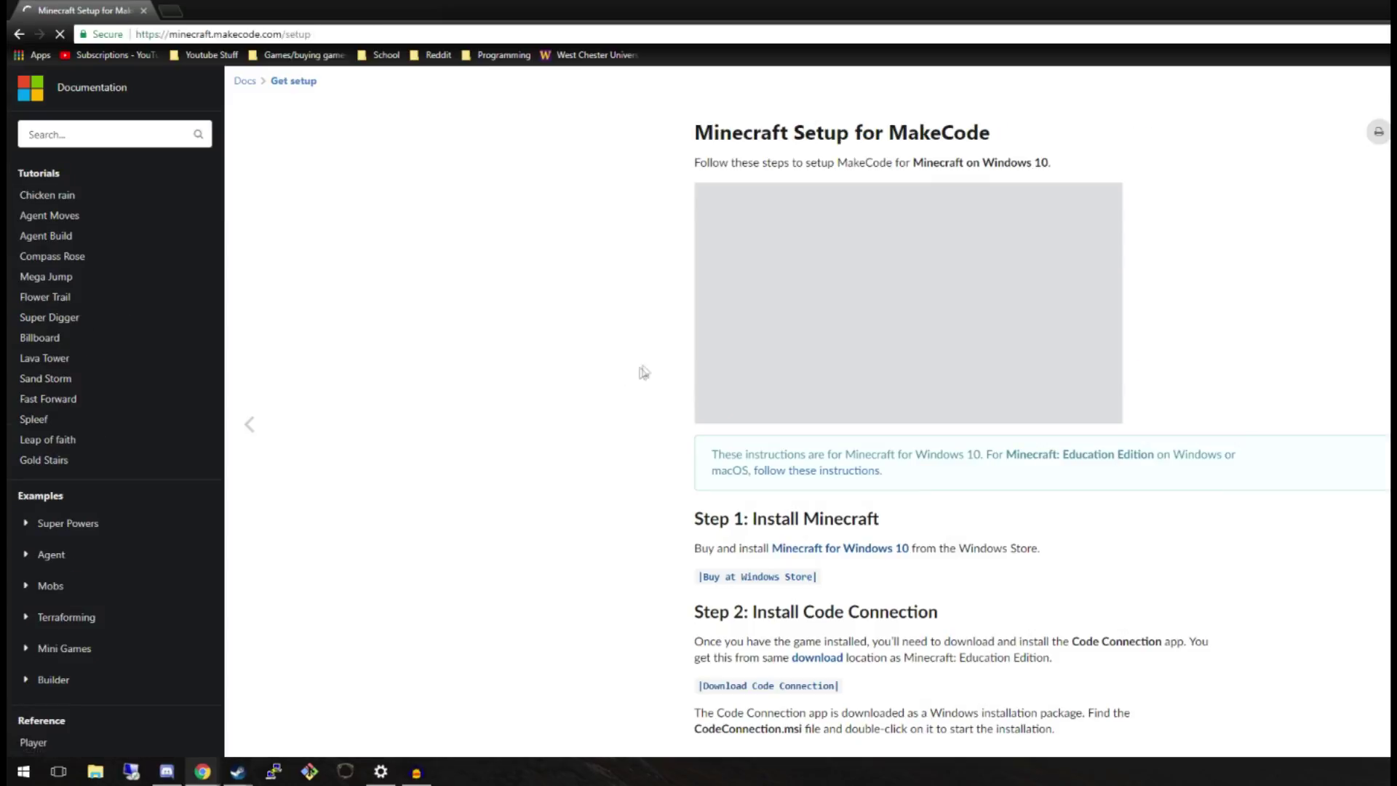
pyautogui.scroll(-2, 646, 371)
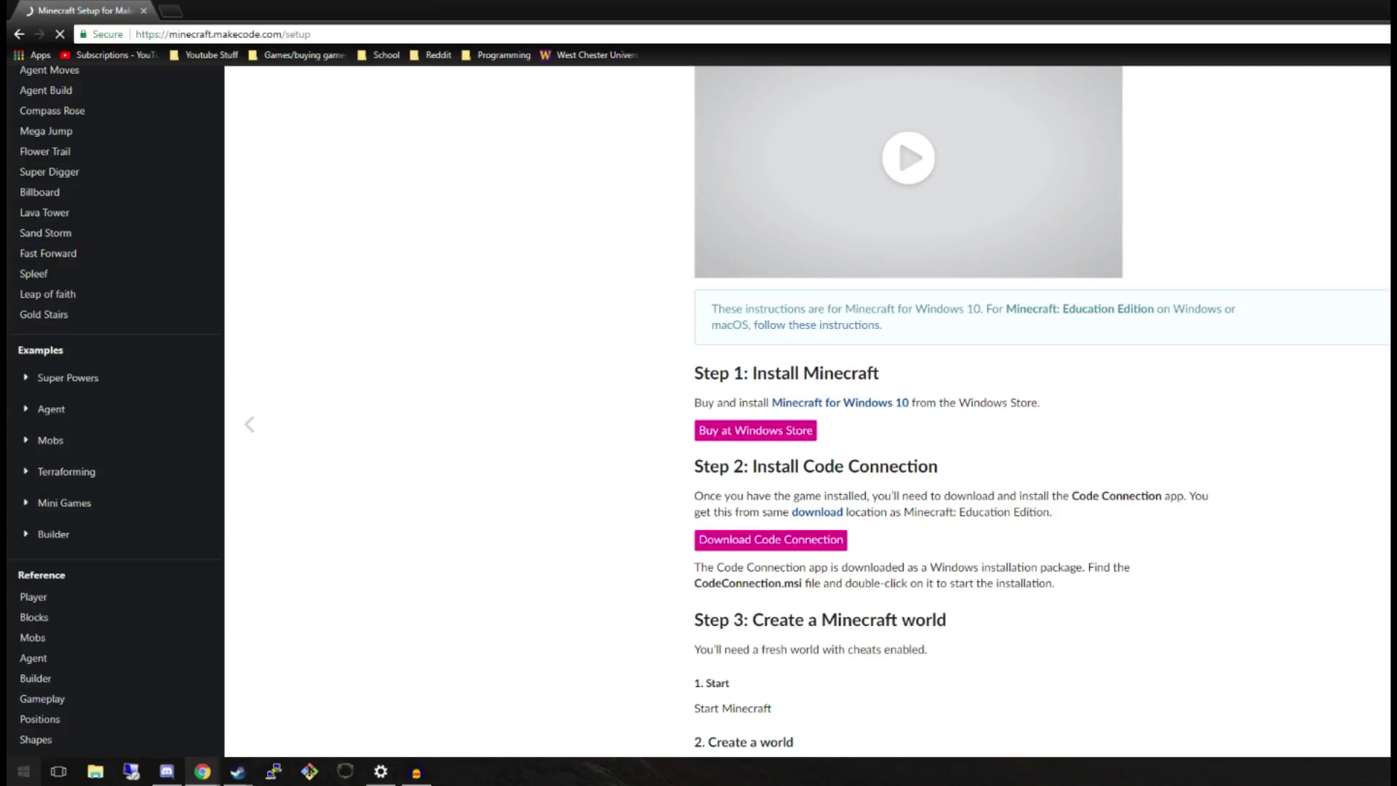
# Search the Start menu for minecraft
pyautogui.click(23, 771)
pyautogui.scroll(5, 369, 617)
pyautogui.scroll(-10, 385, 567)
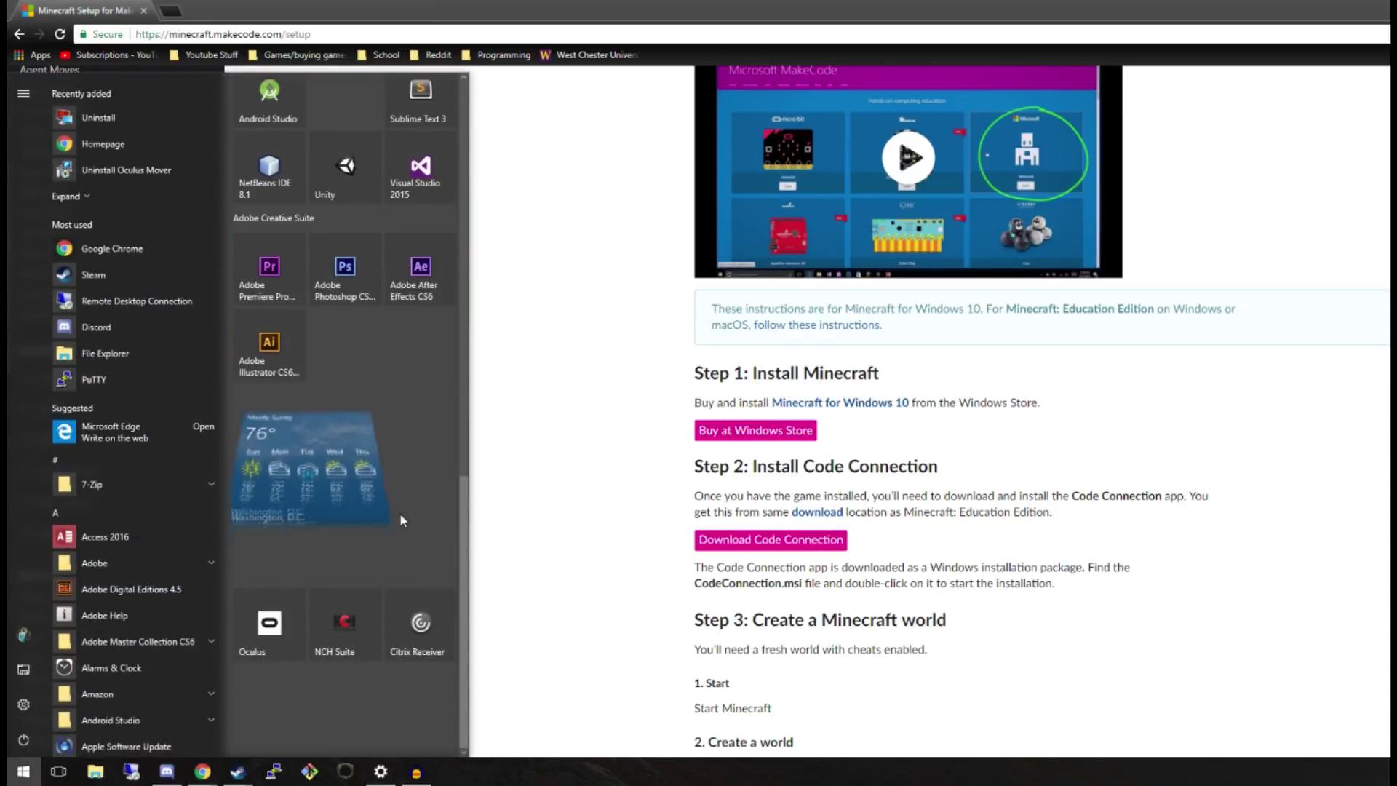
pyautogui.write('minecraft')
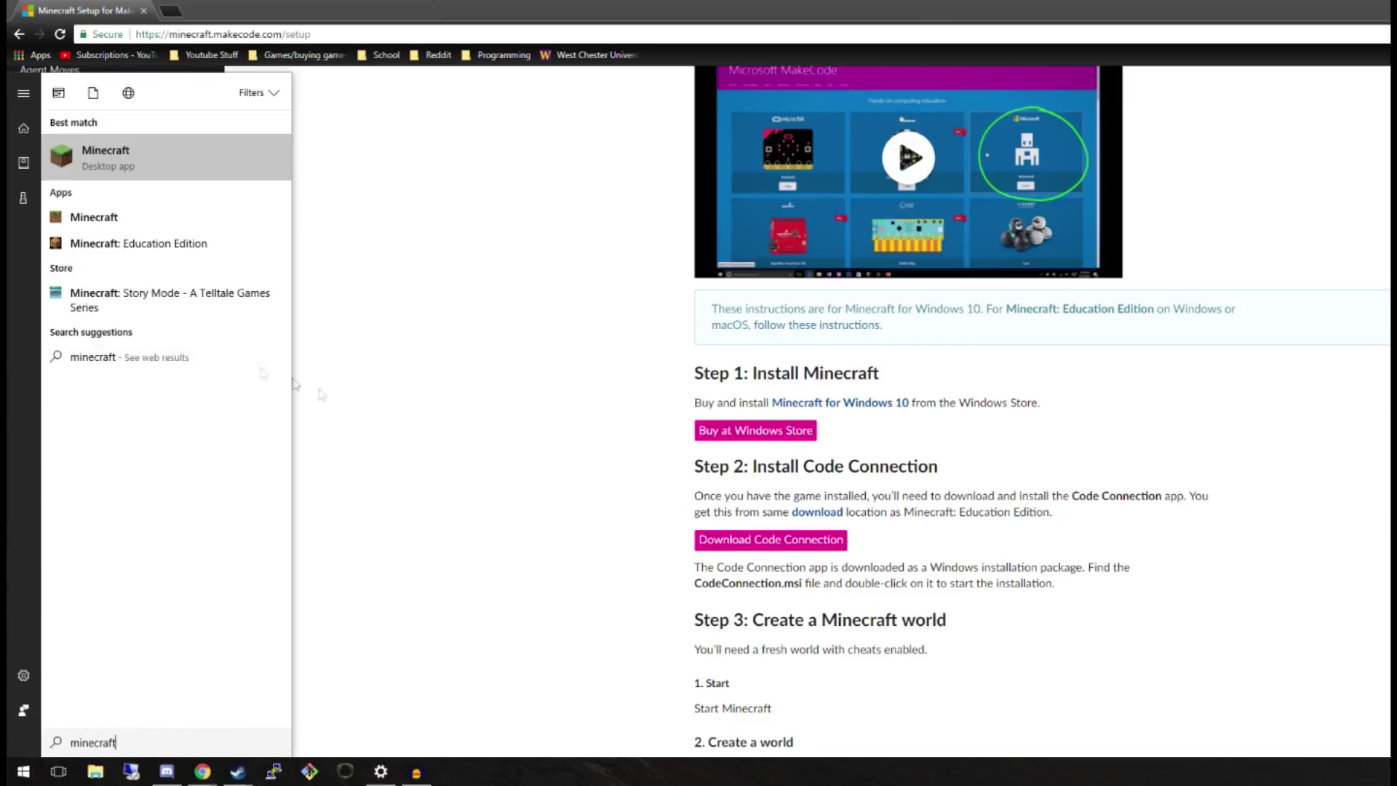
# Launch Minecraft, dismiss the 1.2.3 update notes, and minimize the game
pyautogui.click(109, 218)
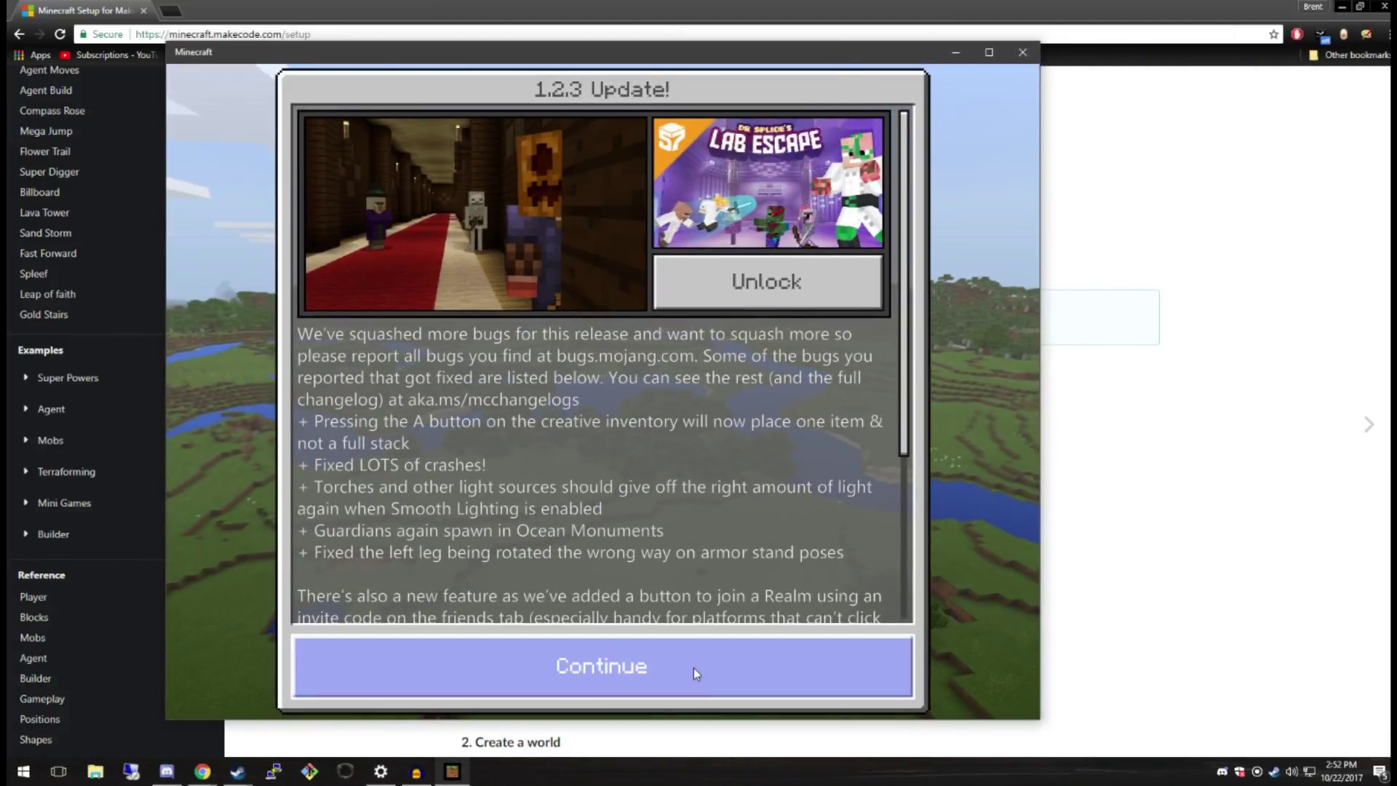
pyautogui.click(693, 668)
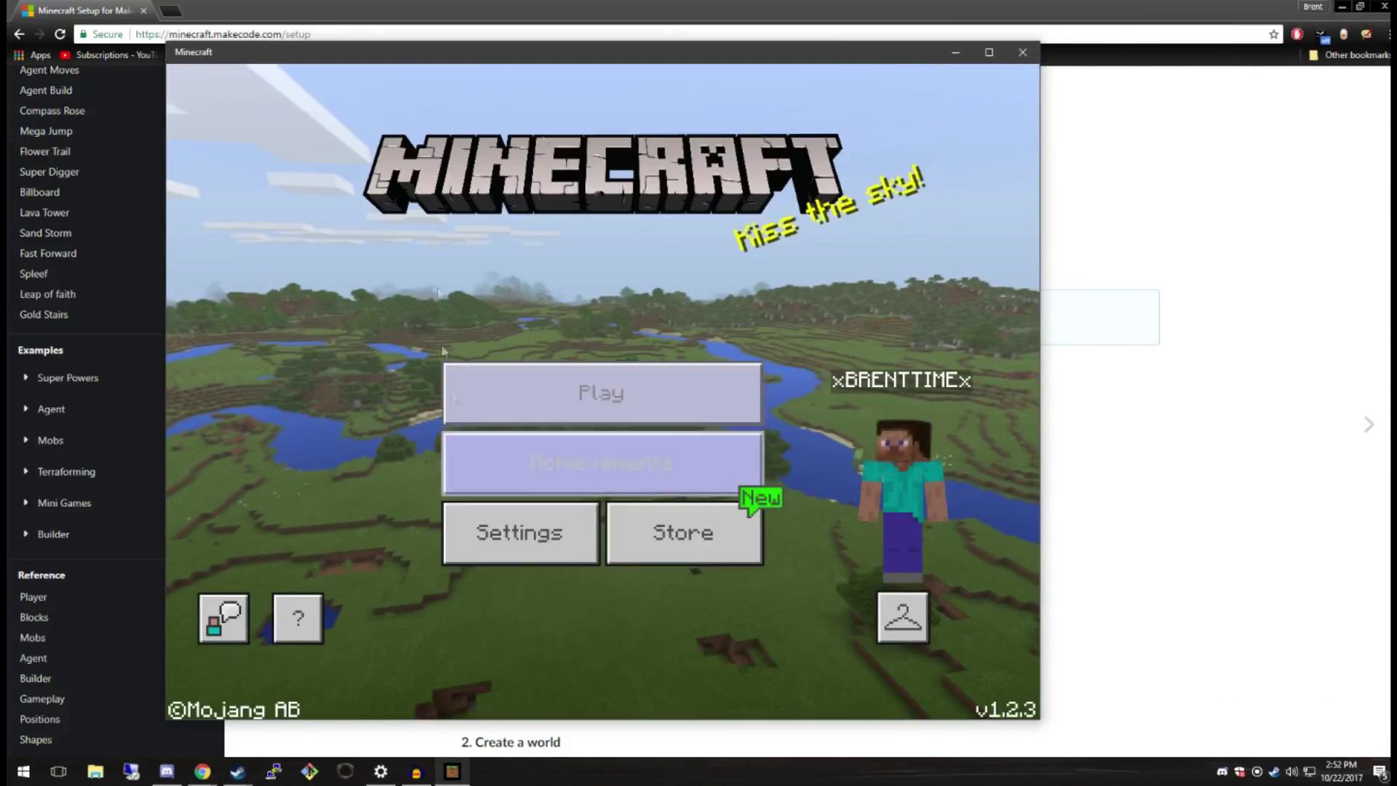
pyautogui.click(955, 51)
pyautogui.scroll(-3, 480, 509)
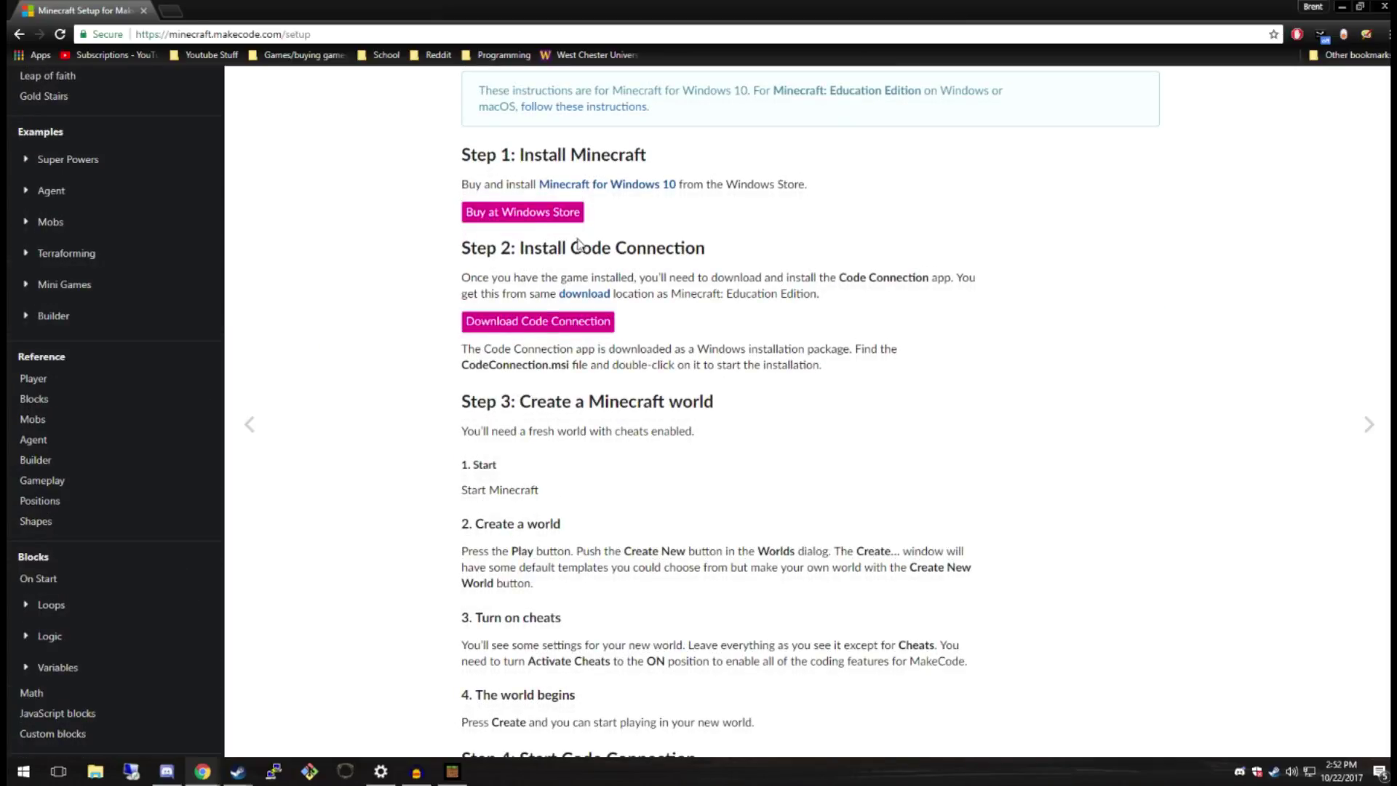
# Download and keep the CodeConnection.msi installer, then open it
pyautogui.rightClick(554, 329)
pyautogui.click(582, 332)
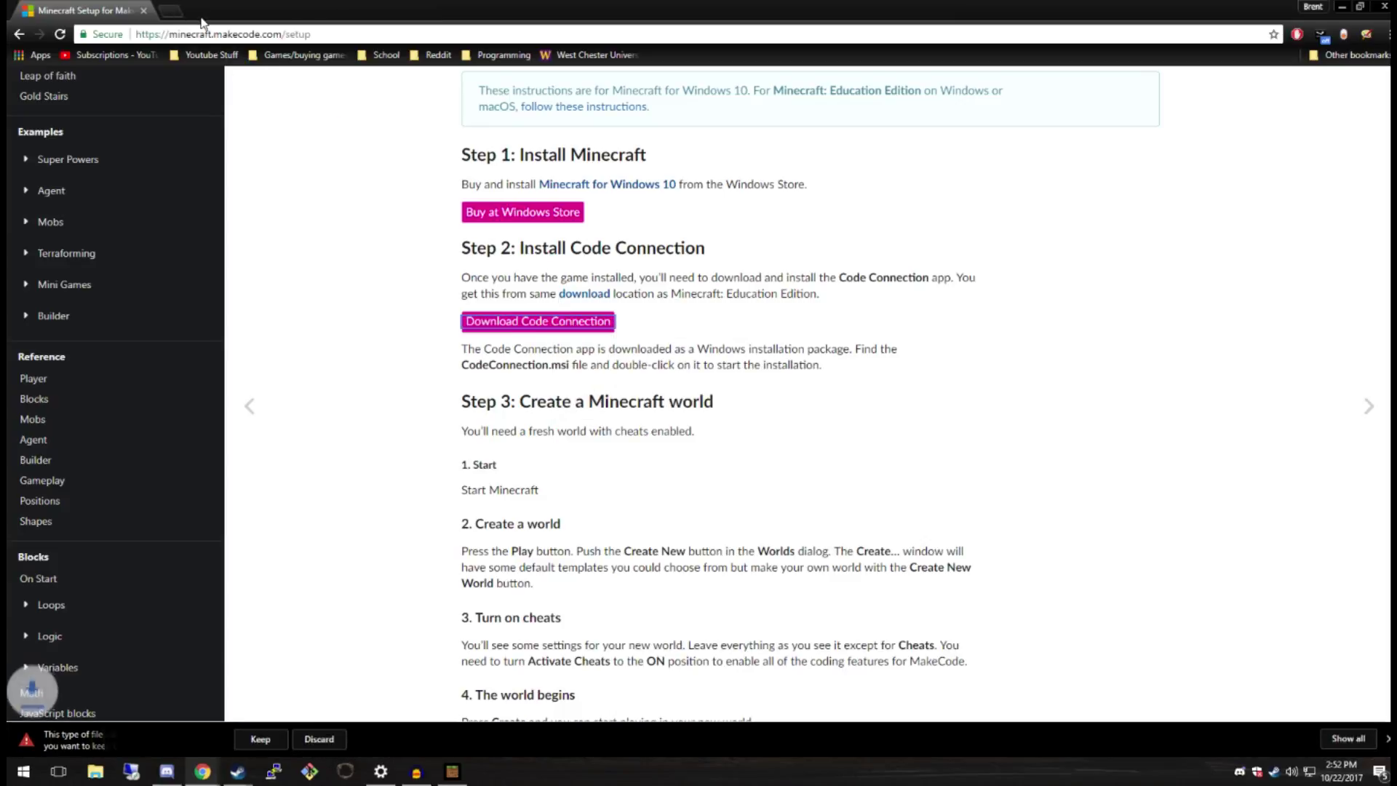
pyautogui.click(269, 738)
pyautogui.click(77, 749)
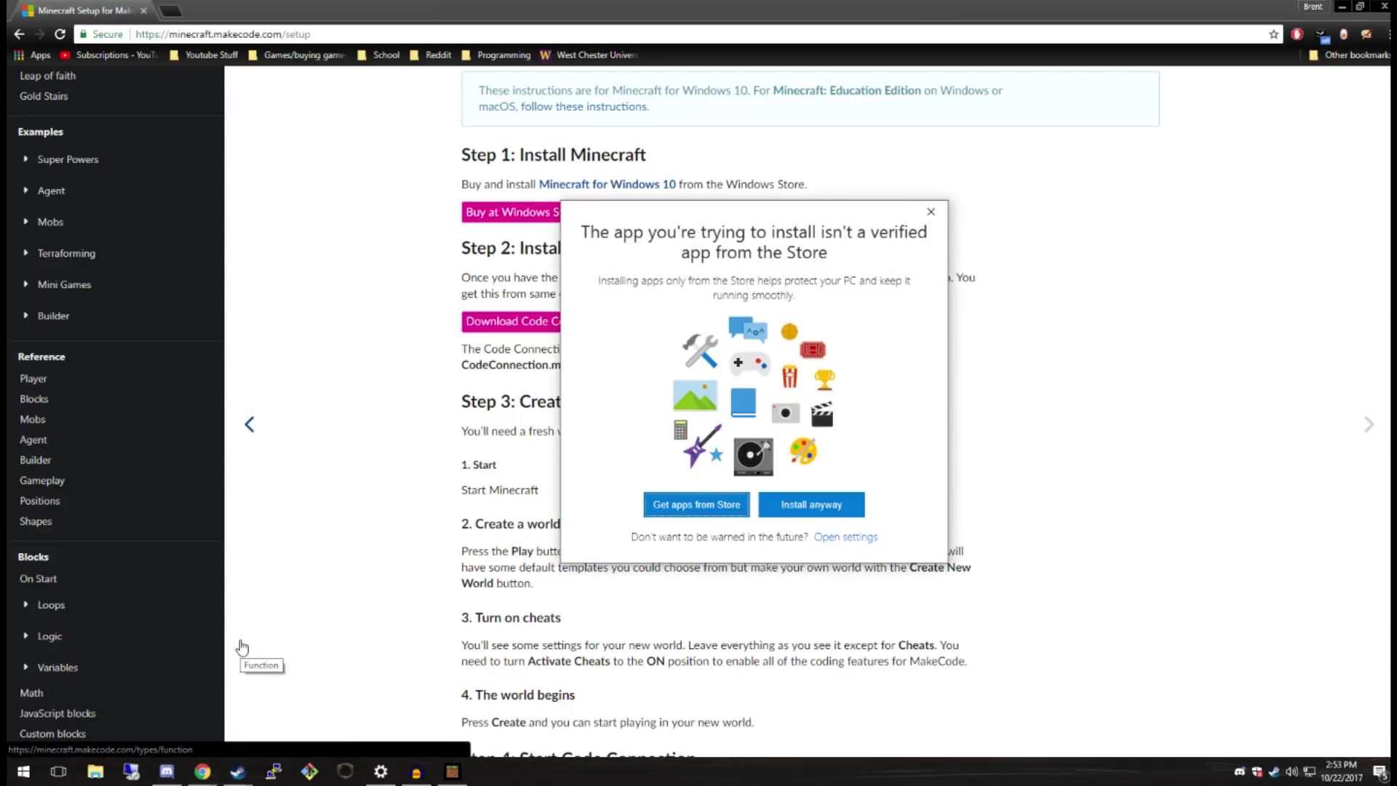
# Install Code Connection for Minecraft anyway, approving the UAC prompt, and finish setup
pyautogui.click(806, 502)
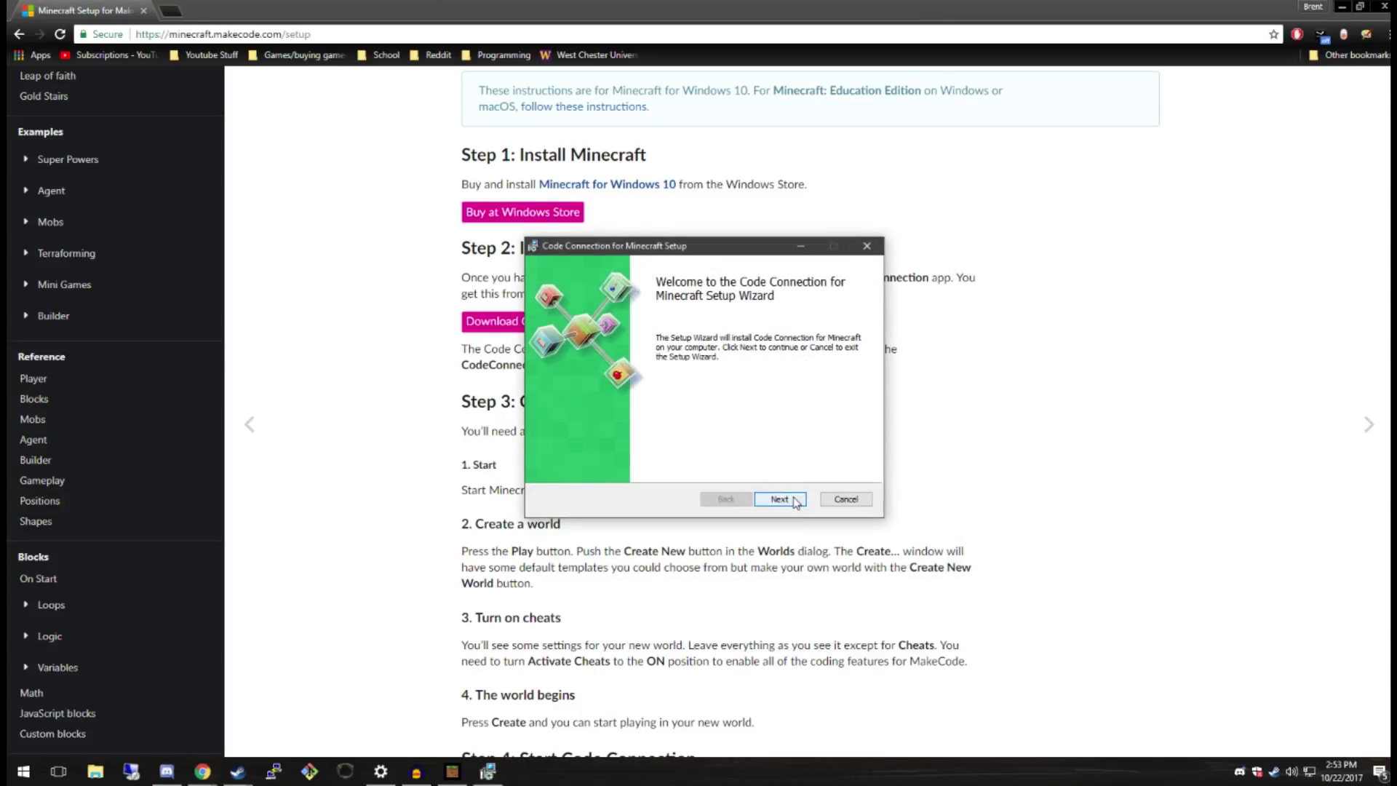
pyautogui.click(796, 502)
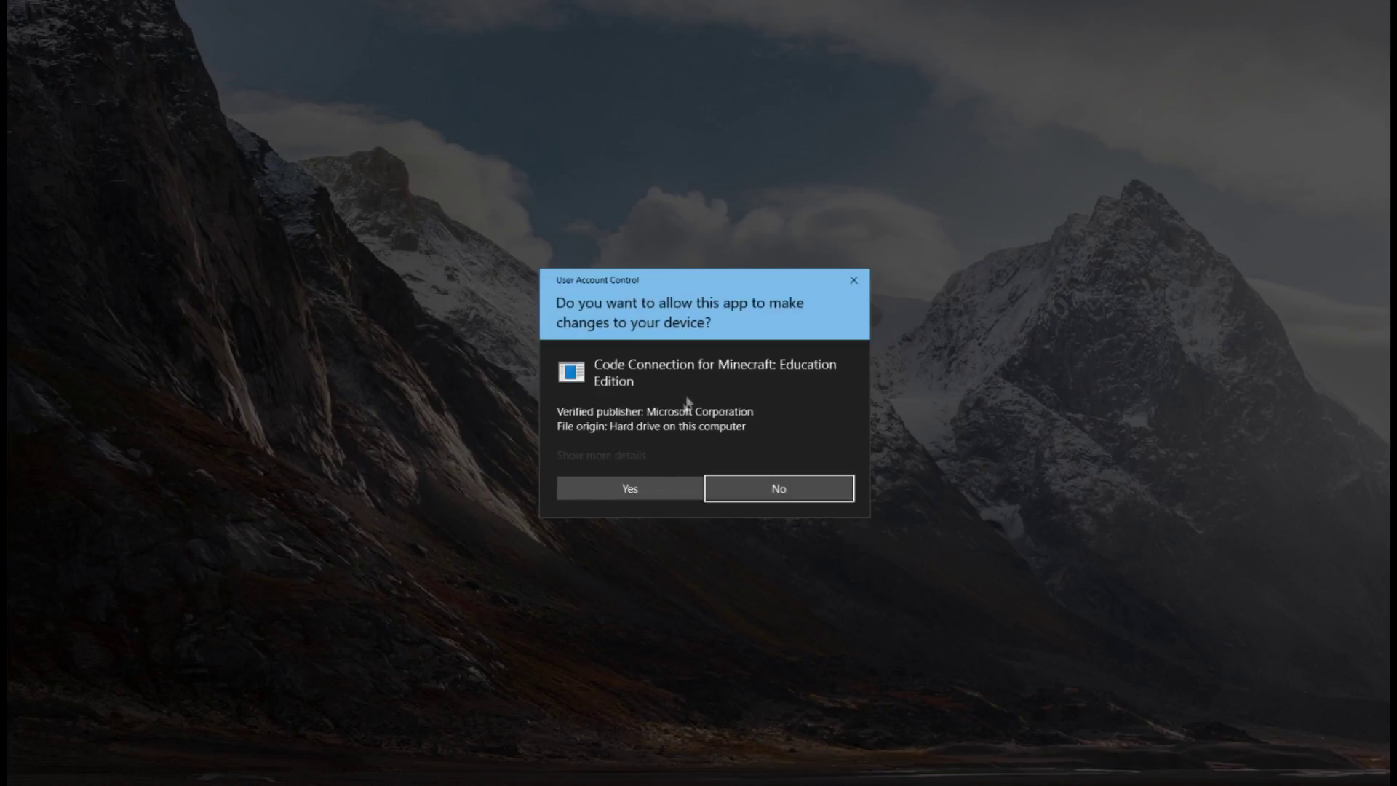
pyautogui.click(630, 486)
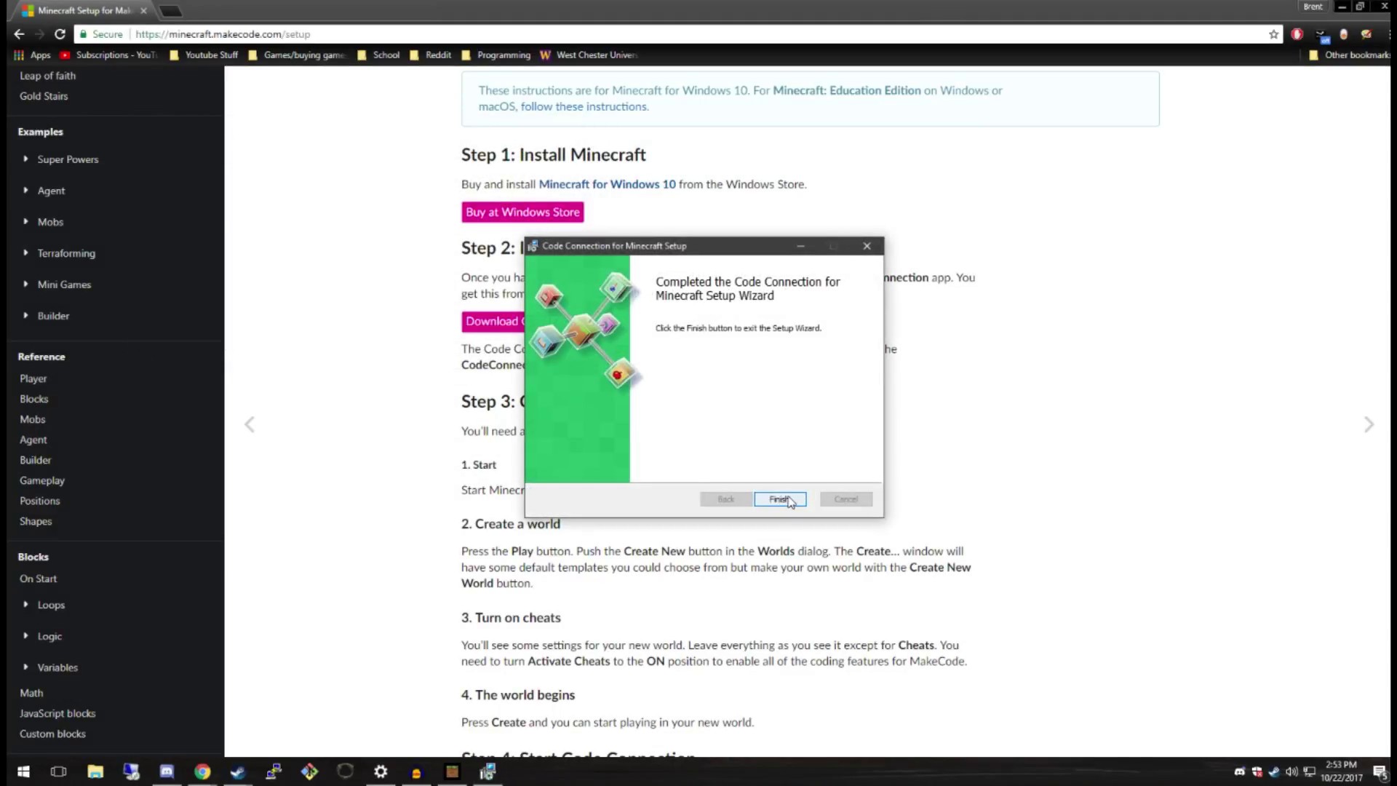
pyautogui.click(780, 499)
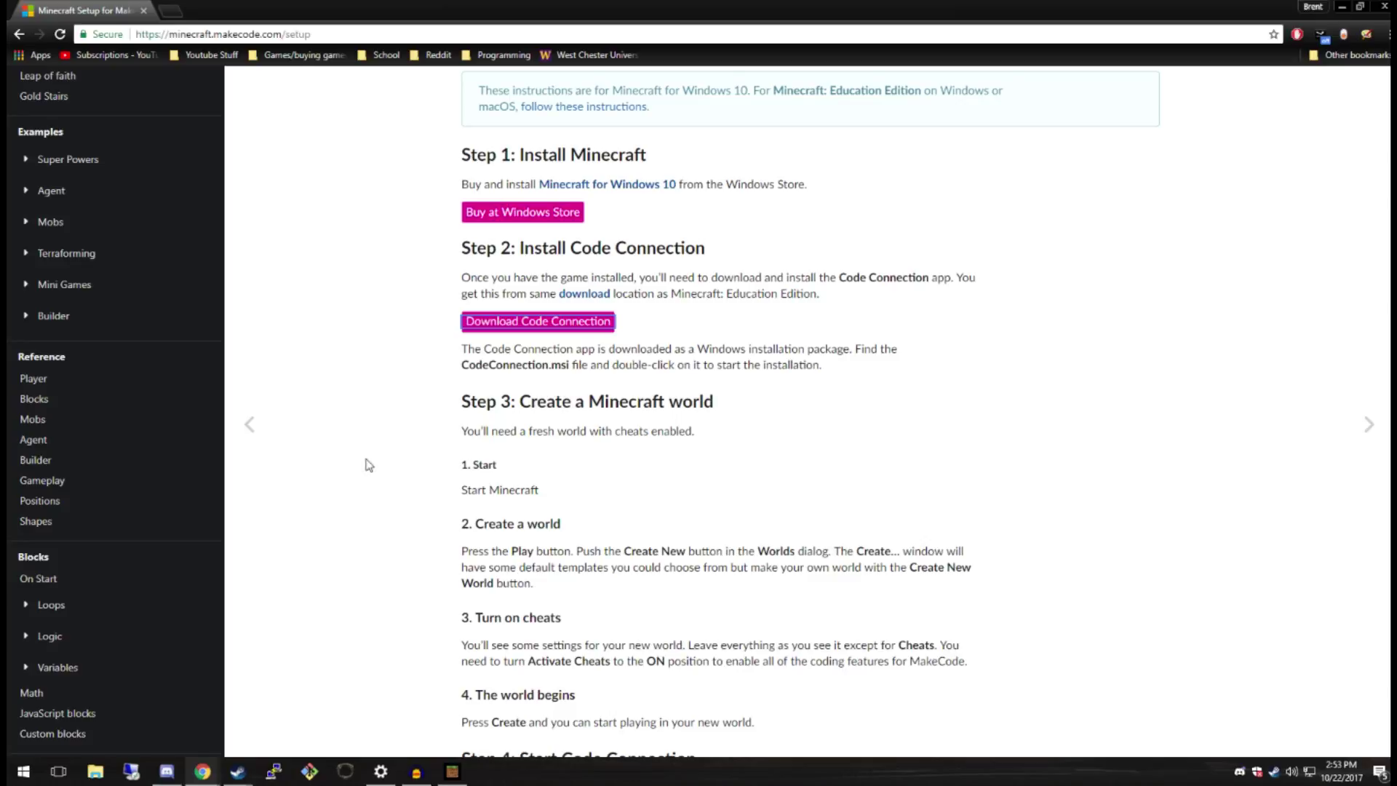
# Return to Minecraft and start creating a fresh new world
pyautogui.scroll(-4, 410, 408)
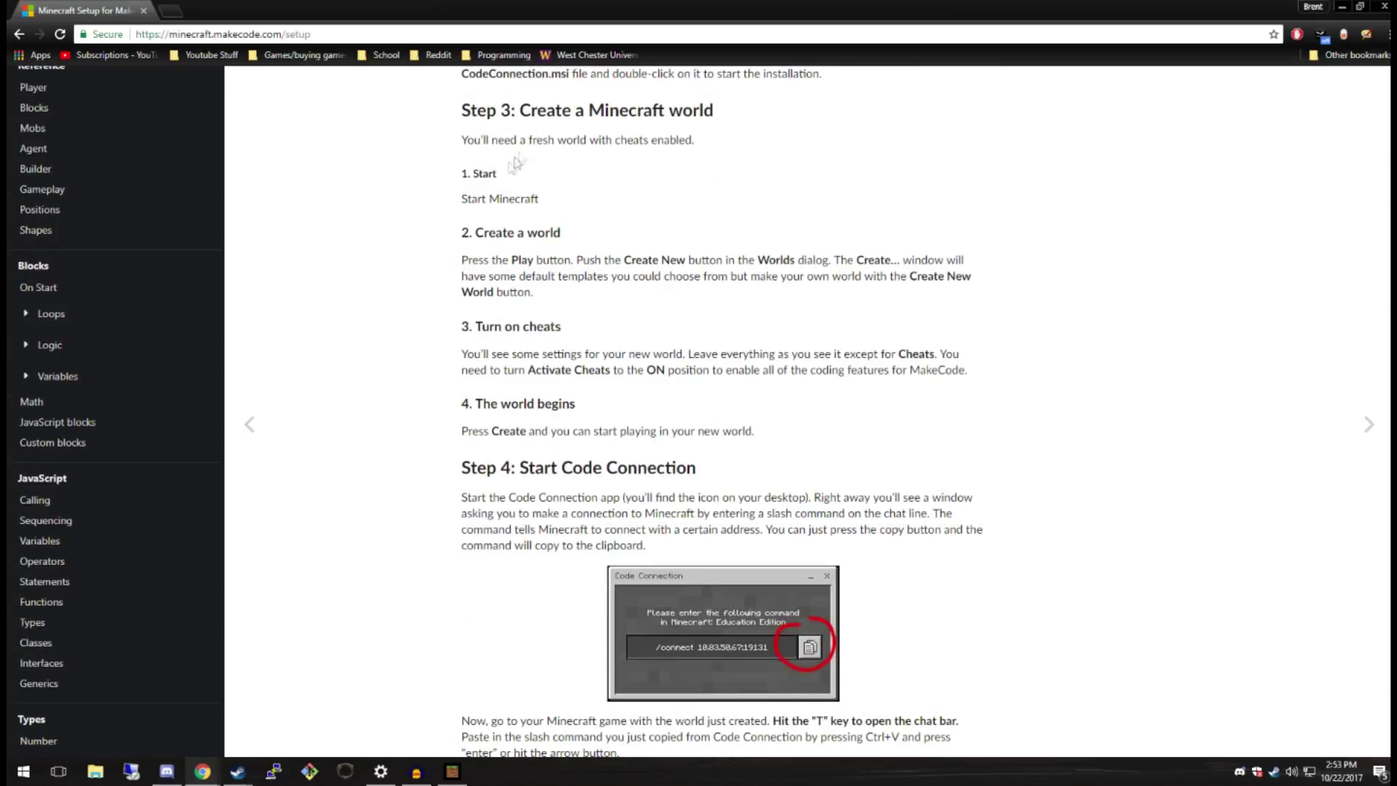
pyautogui.click(451, 772)
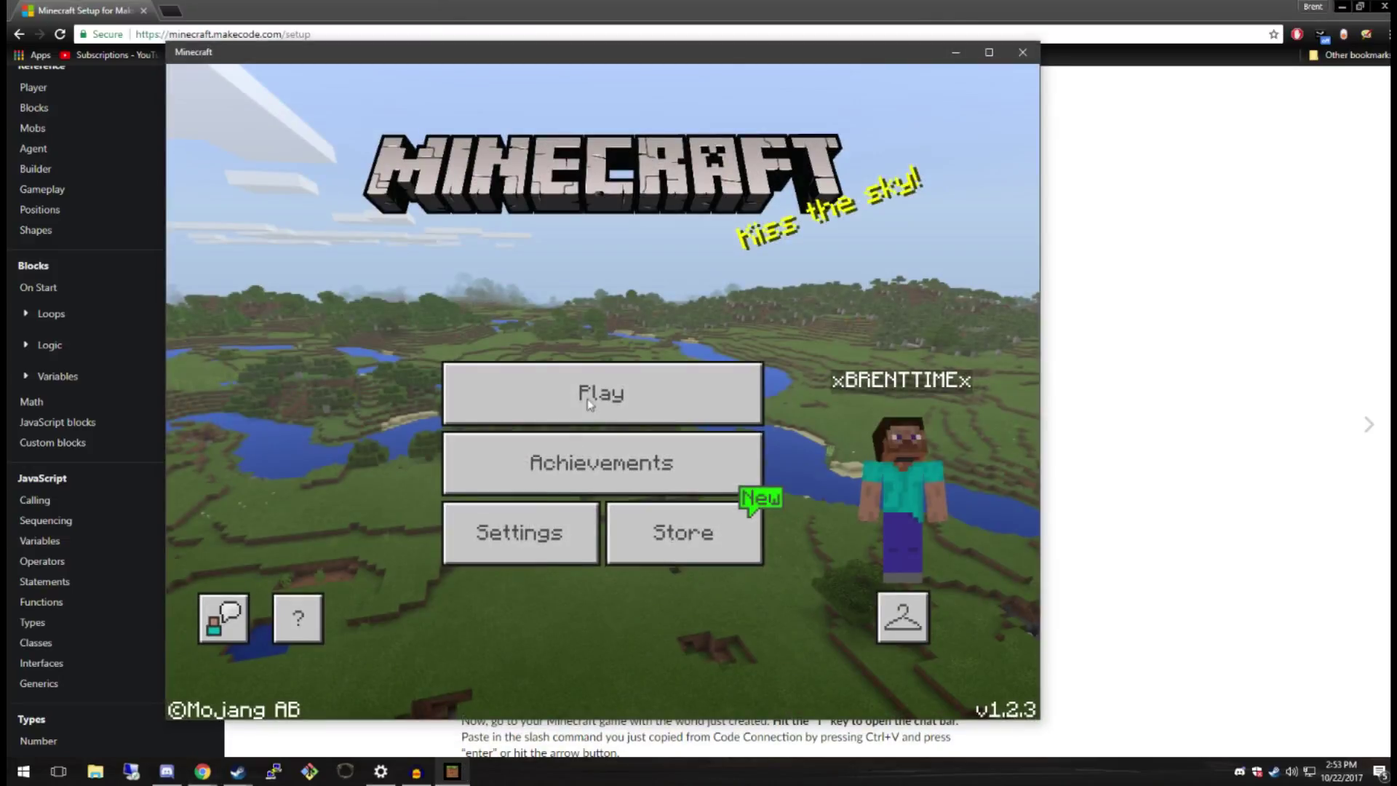
pyautogui.click(584, 391)
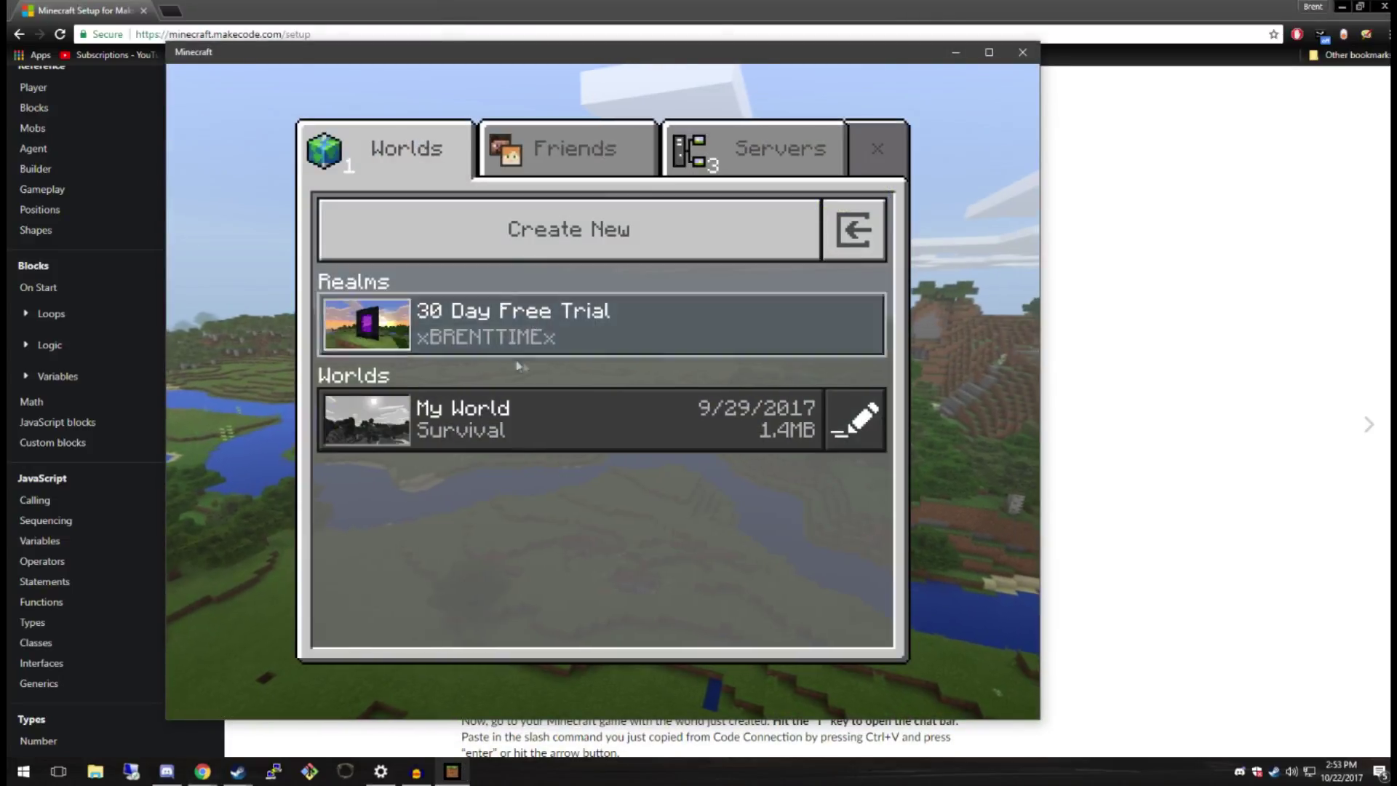
pyautogui.click(480, 230)
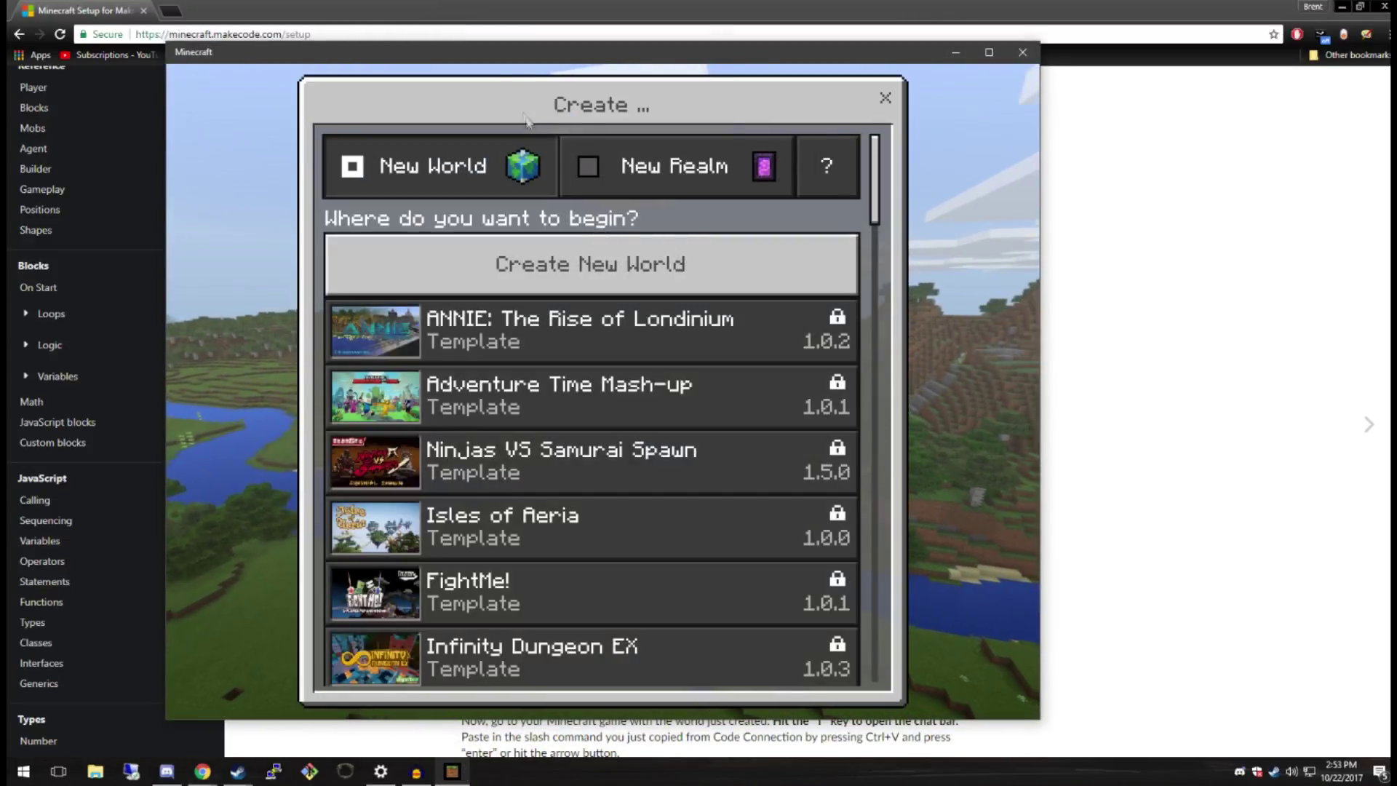
pyautogui.click(489, 255)
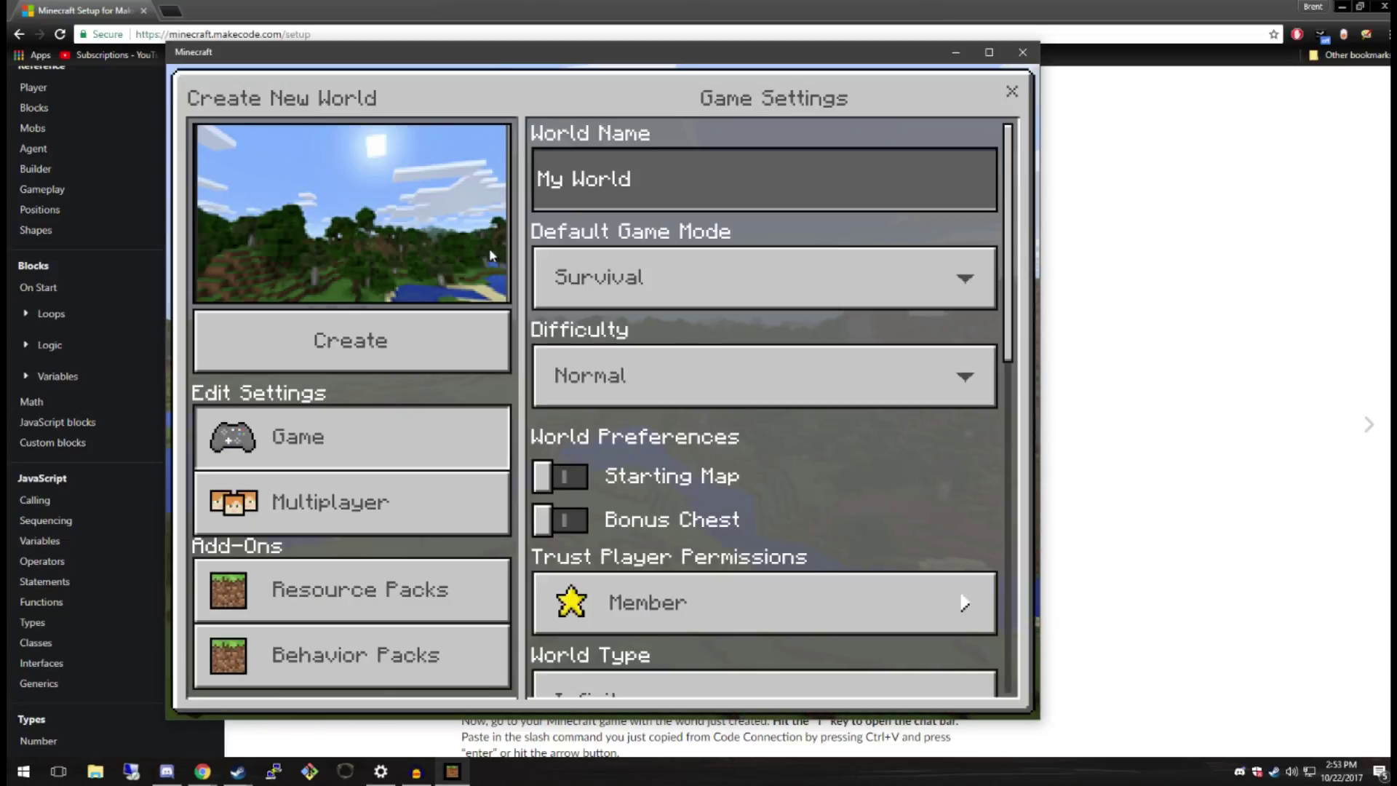
# Name the world 'Code Connection Tut' and keep Survival game mode
pyautogui.click(662, 172)
pyautogui.press('BackSpace')
pyautogui.press('BackSpace')
pyautogui.press('BackSpace')
pyautogui.press('BackSpace')
pyautogui.press('BackSpace')
pyautogui.press('BackSpace')
pyautogui.press('BackSpace')
pyautogui.press('BackSpace')
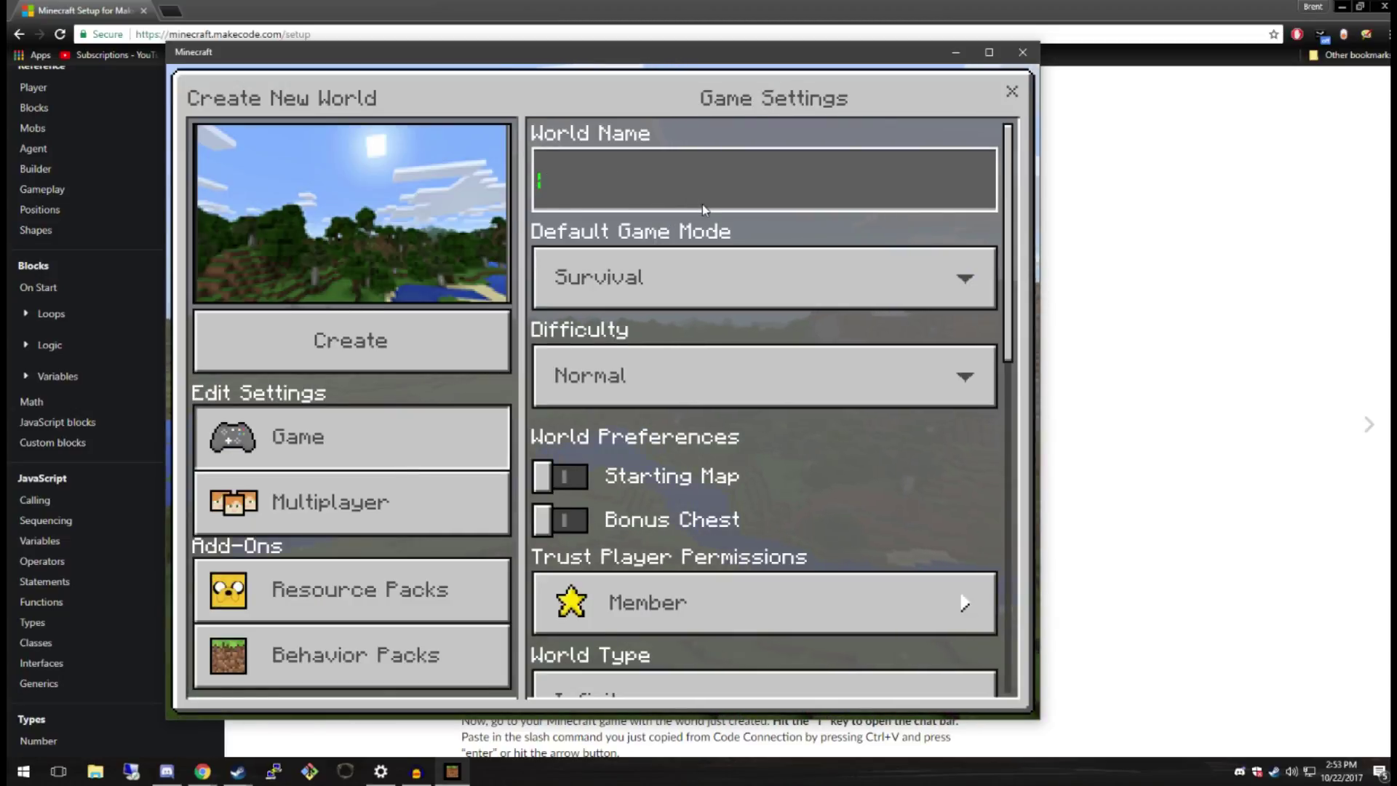
pyautogui.write('Code')
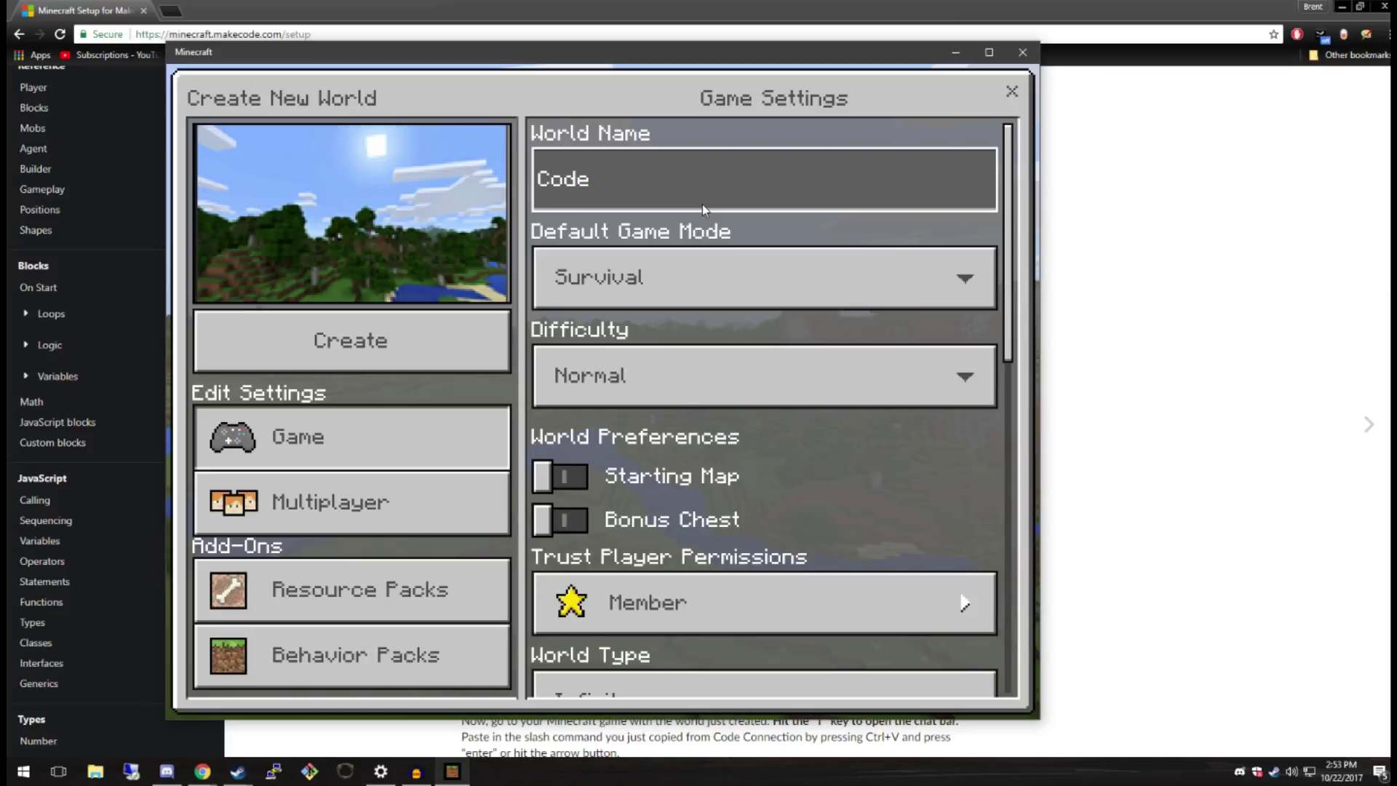
pyautogui.write(' Connection Tut')
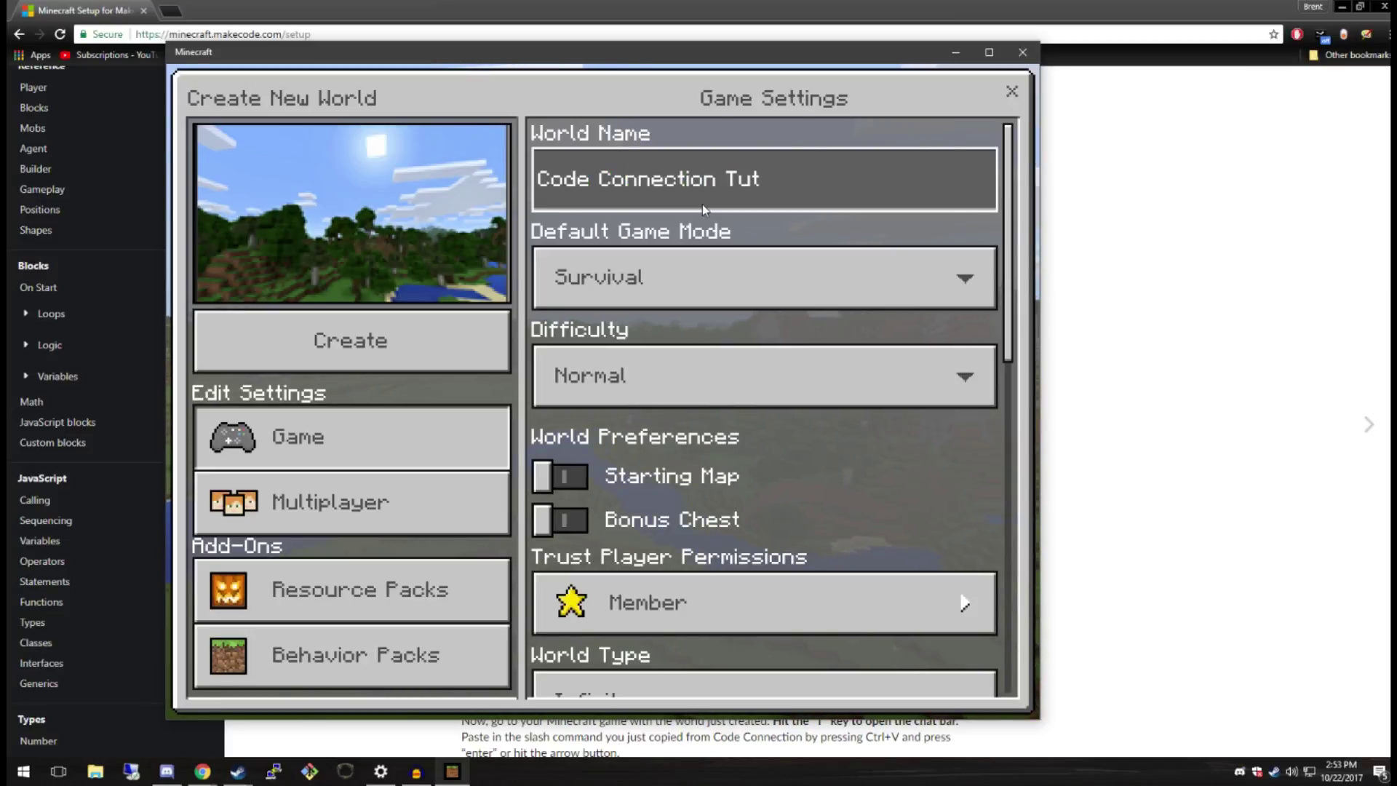
pyautogui.click(656, 280)
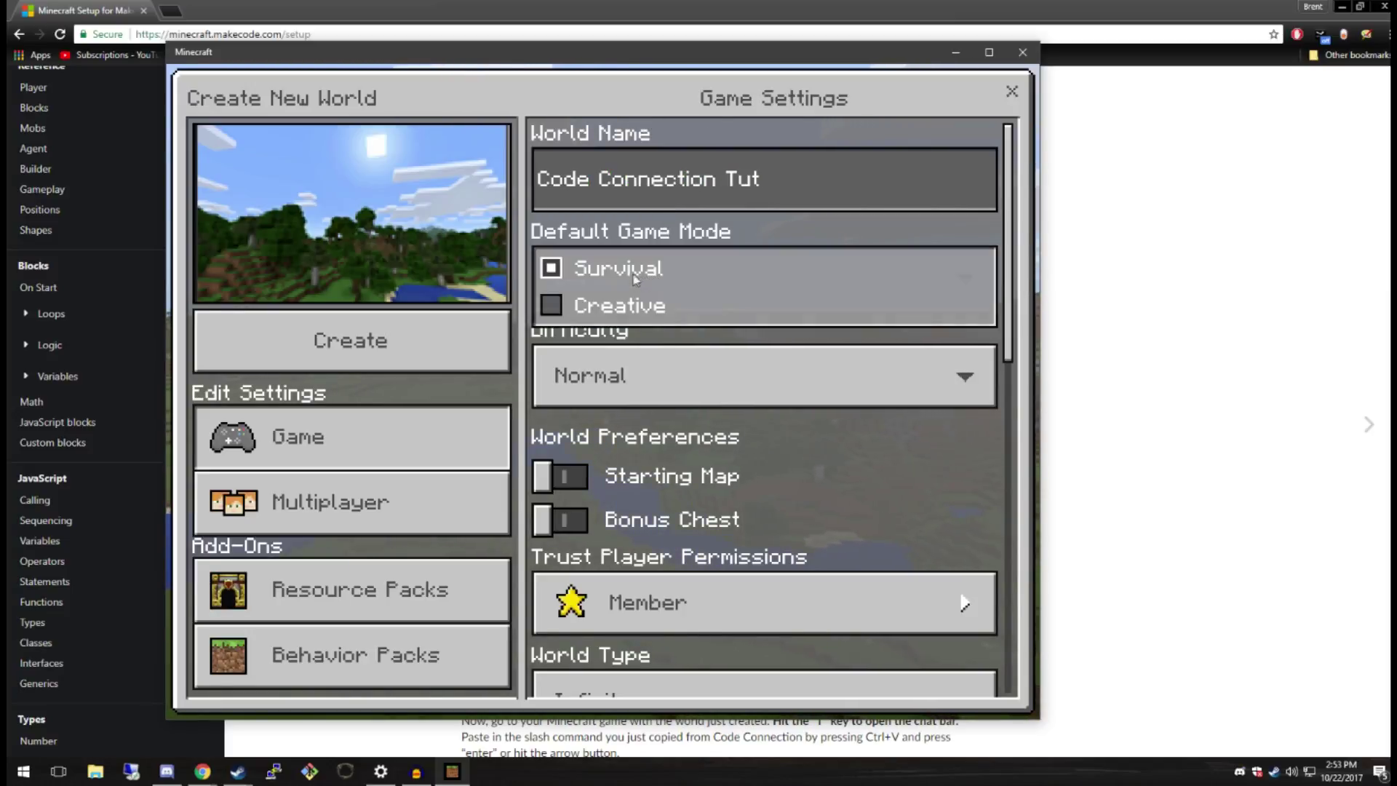
pyautogui.click(637, 280)
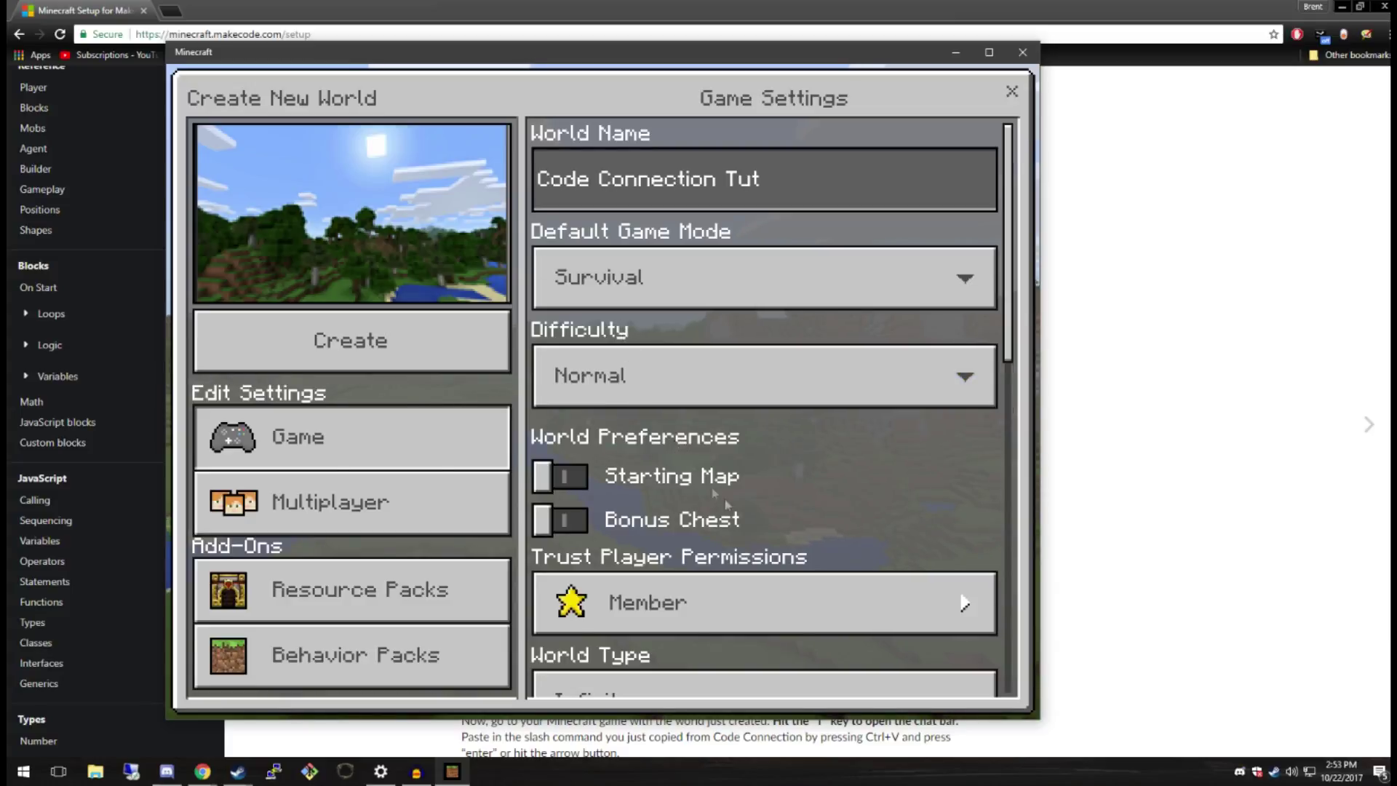
# Turn on Activate Cheats, accepting that achievements are disabled
pyautogui.scroll(-2, 691, 469)
pyautogui.click(1085, 399)
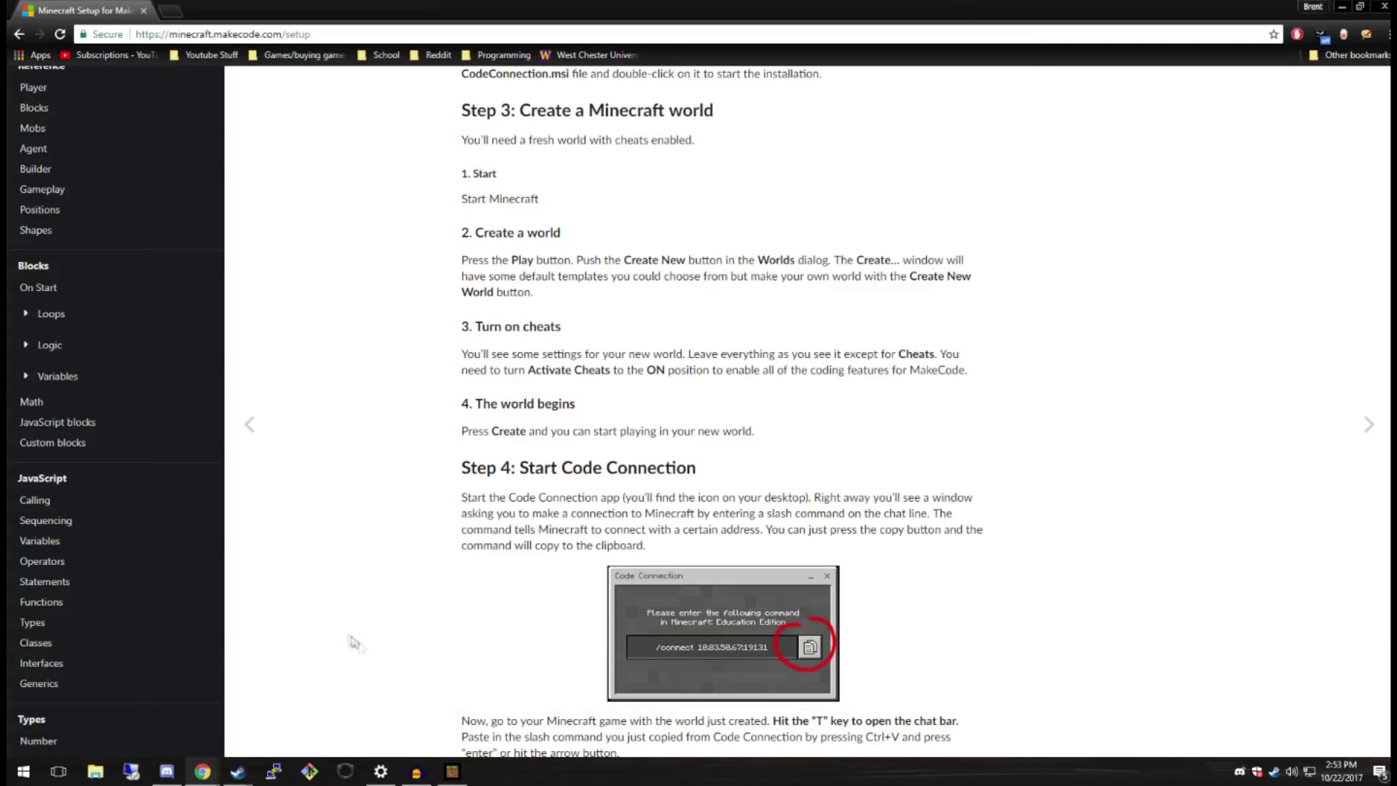
pyautogui.click(452, 771)
pyautogui.scroll(-5, 680, 466)
pyautogui.scroll(1, 675, 475)
pyautogui.scroll(-2, 618, 472)
pyautogui.click(561, 530)
pyautogui.click(607, 437)
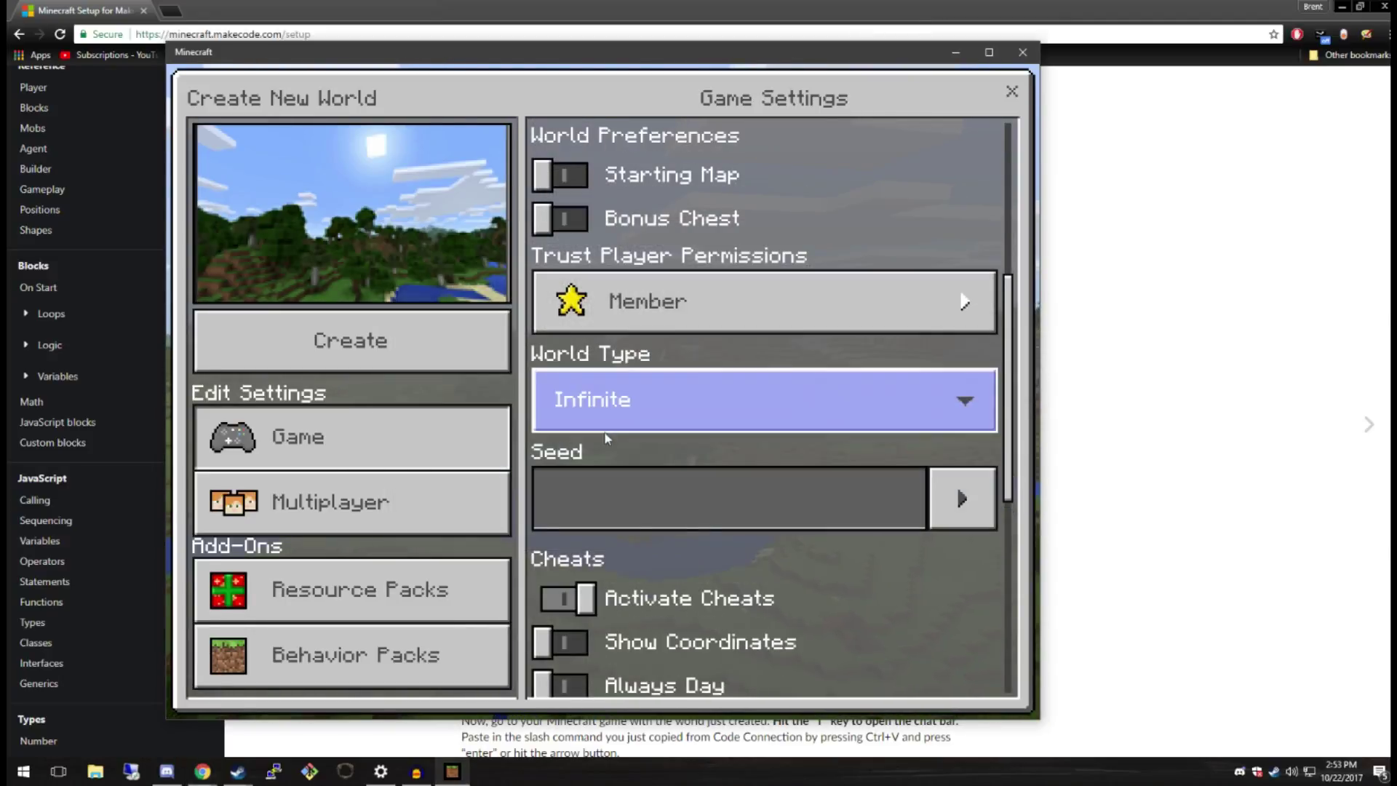
pyautogui.scroll(-5, 684, 492)
pyautogui.scroll(6, 702, 468)
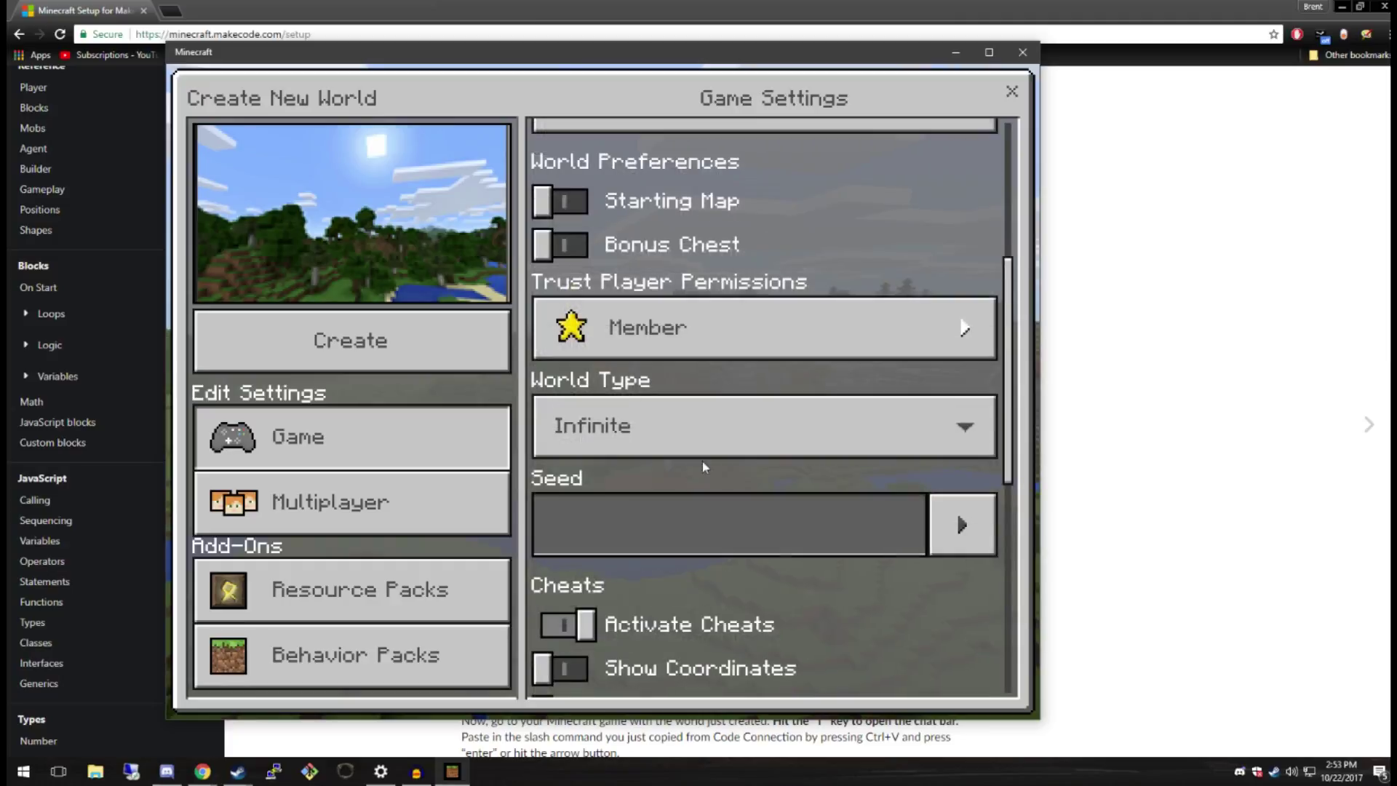
pyautogui.scroll(3, 702, 468)
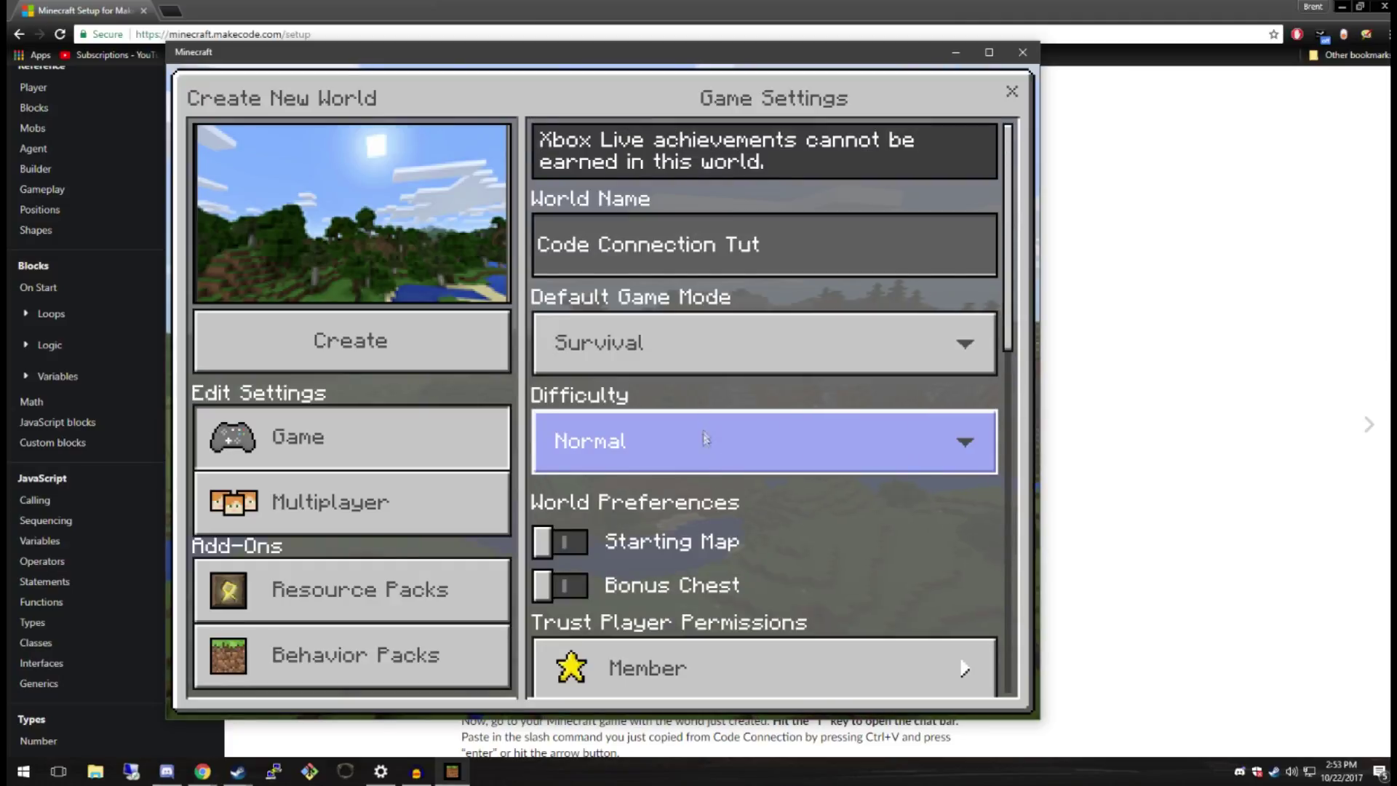
# Create the Code Connection Tut world
pyautogui.click(426, 356)
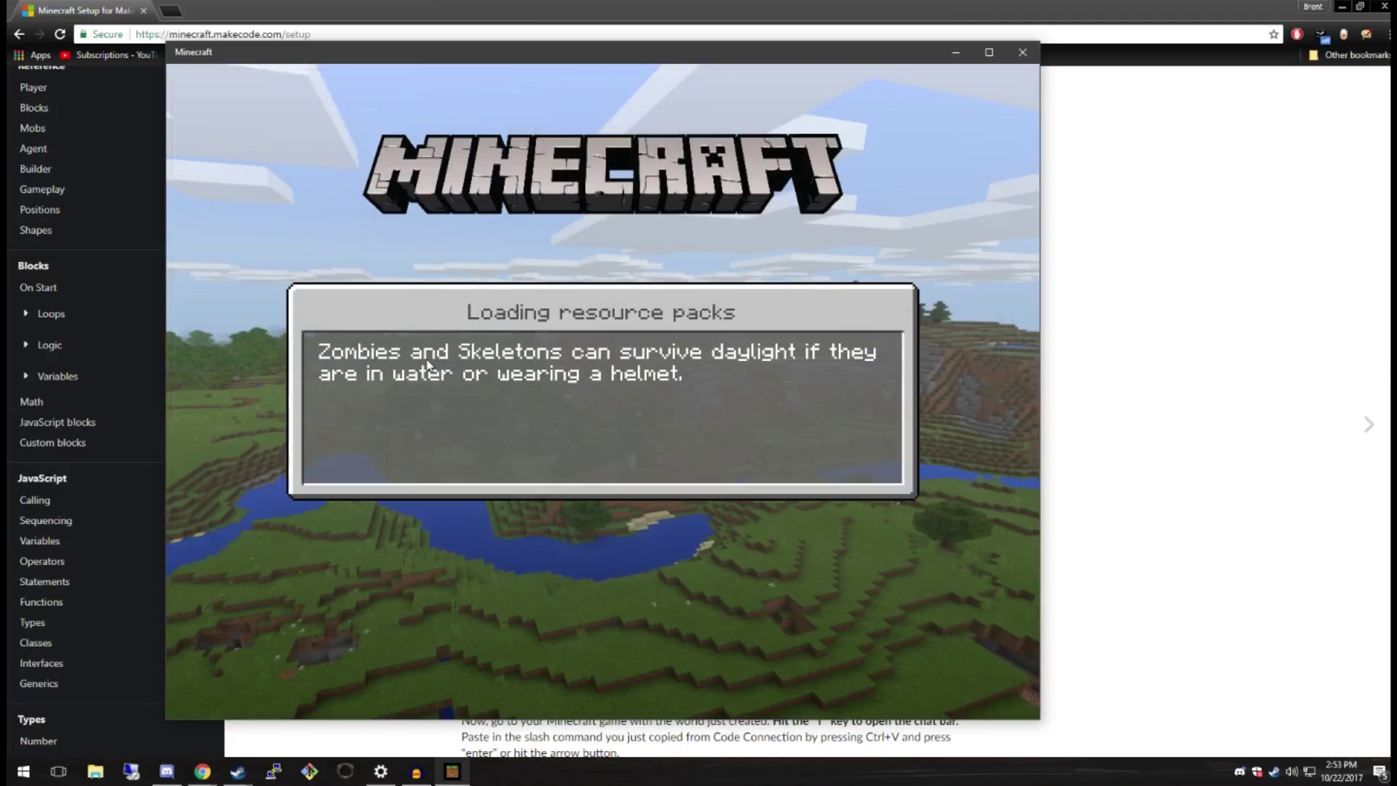
pyautogui.click(1163, 250)
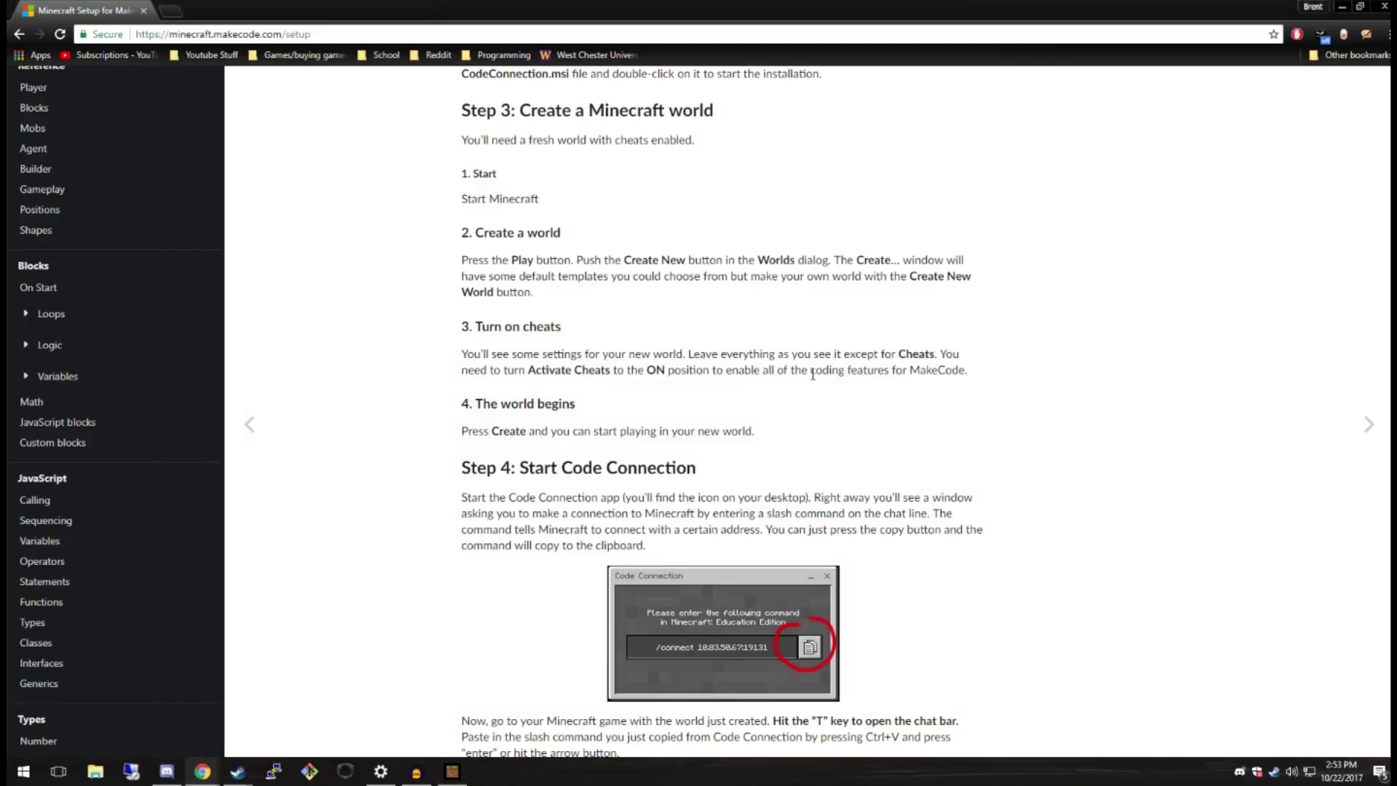
pyautogui.scroll(-2, 480, 495)
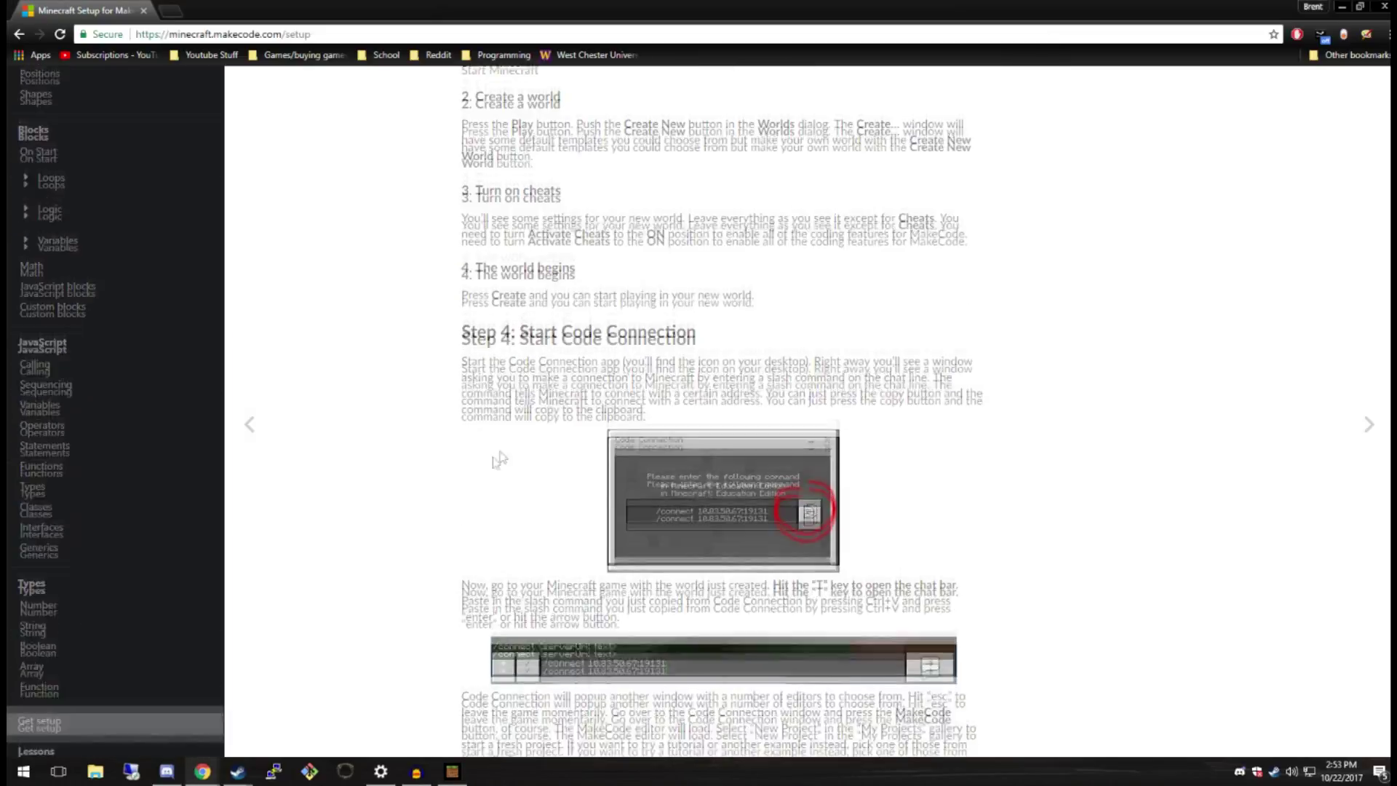
# Launch Code Connection for Minecraft from Windows search
pyautogui.press('super')
pyautogui.write('code')
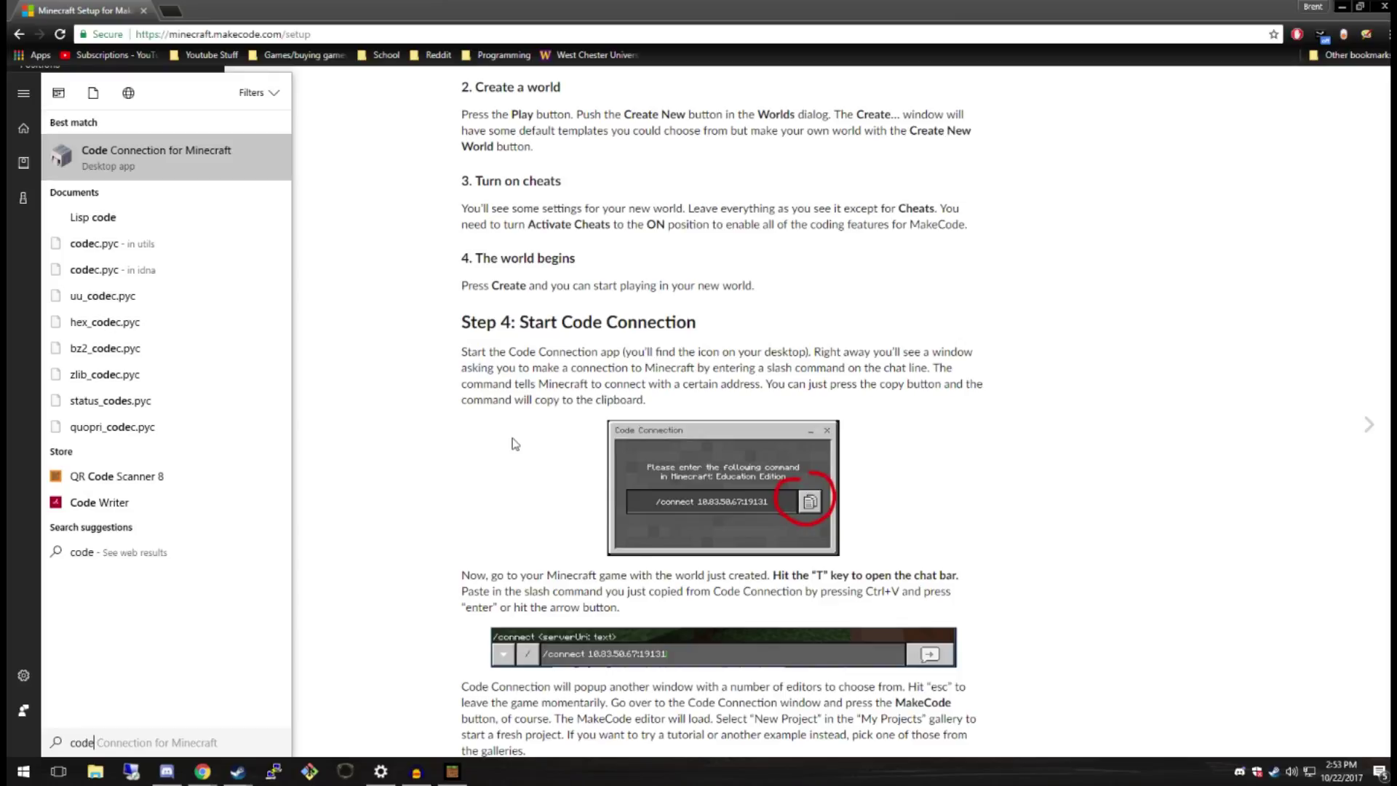
pyautogui.press('Return')
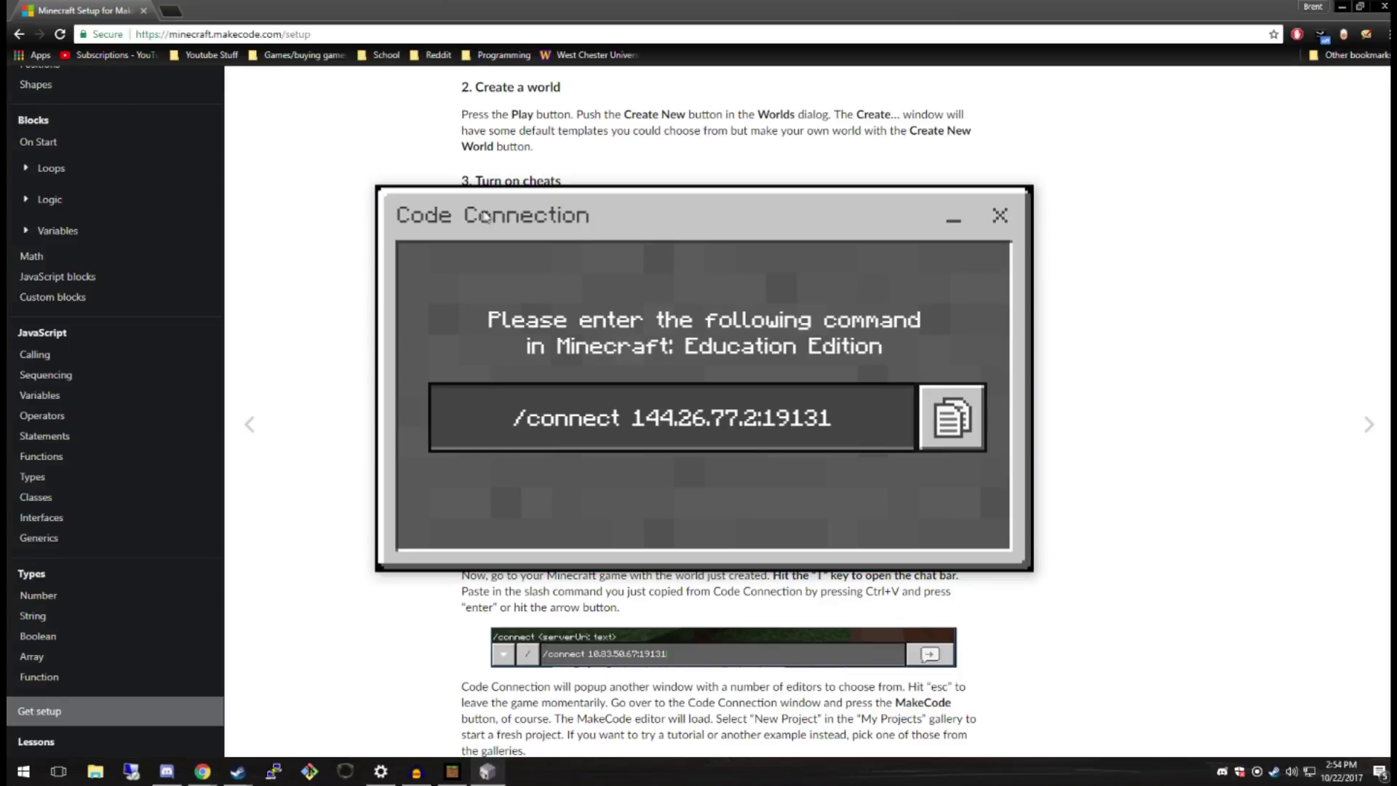
# Copy the /connect command and open Minecraft's chat line
pyautogui.click(952, 417)
pyautogui.click(1156, 418)
pyautogui.scroll(-5, 441, 705)
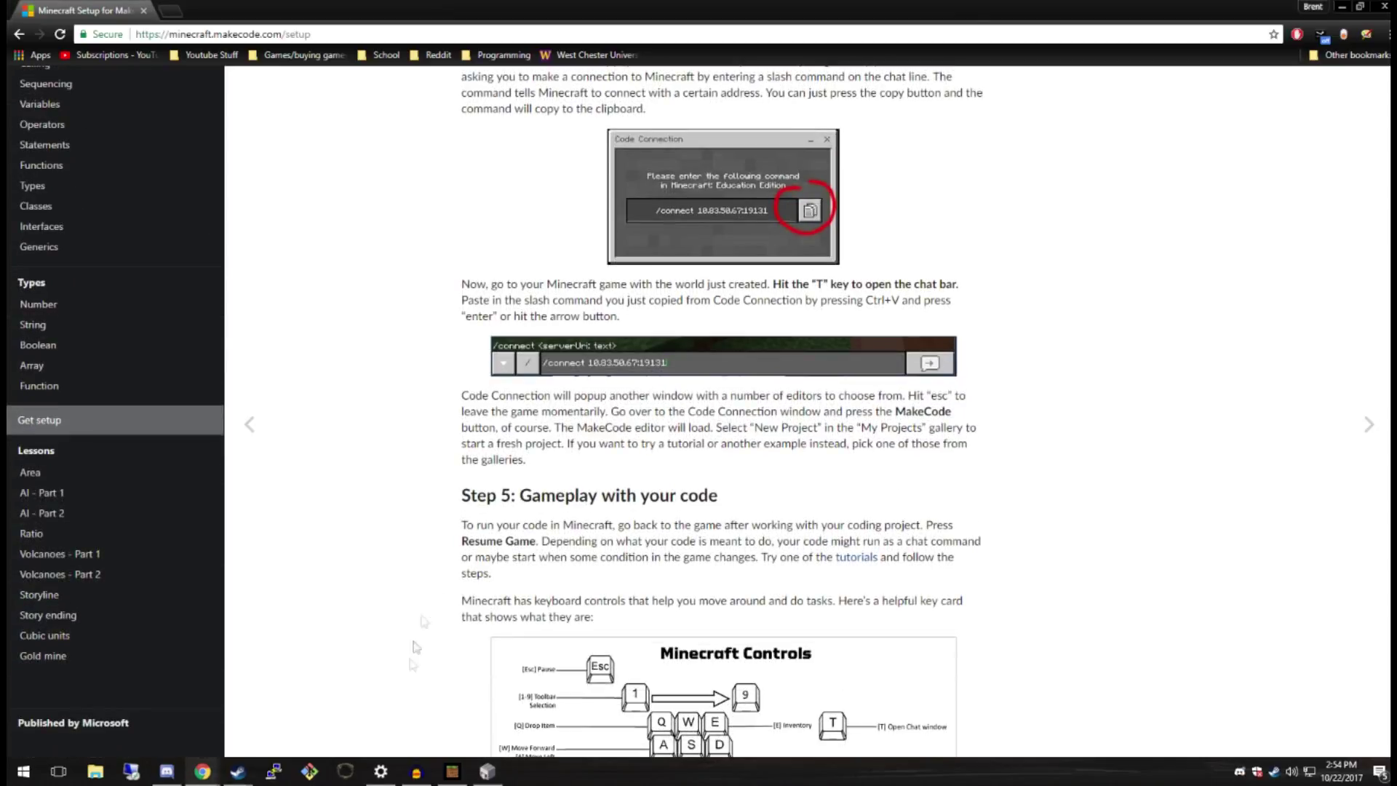
pyautogui.click(451, 771)
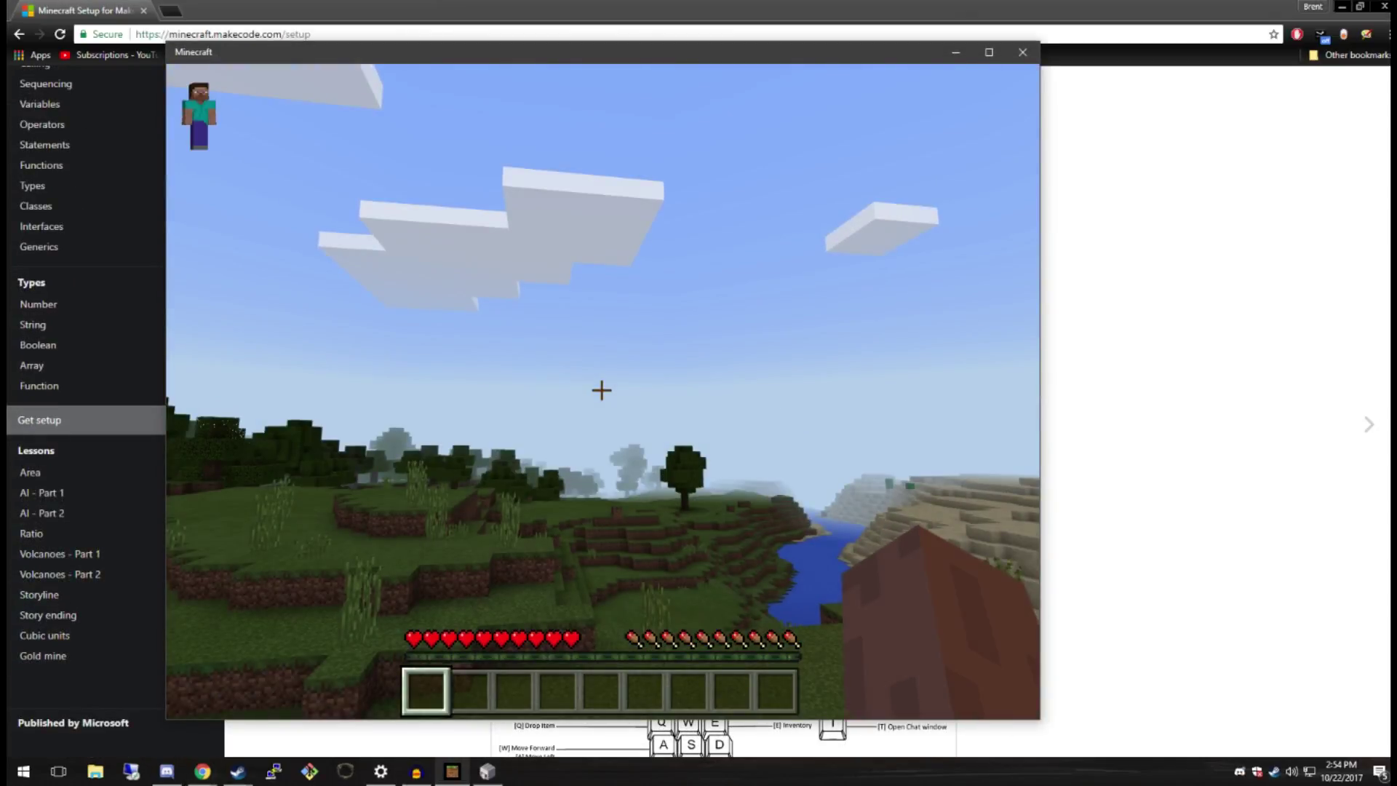
pyautogui.press('/')
pyautogui.press('BackSpace')
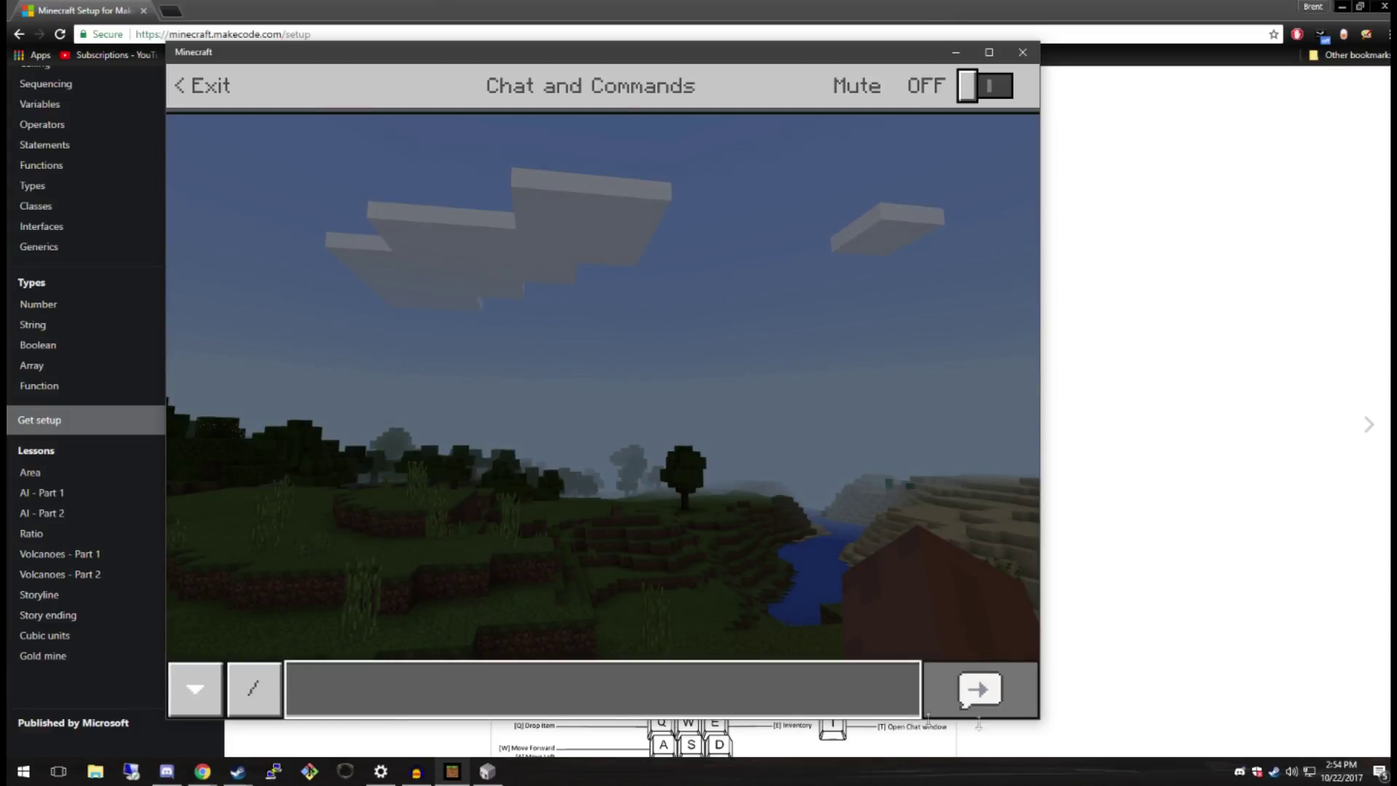
pyautogui.hotkey('alt', 'Tab')
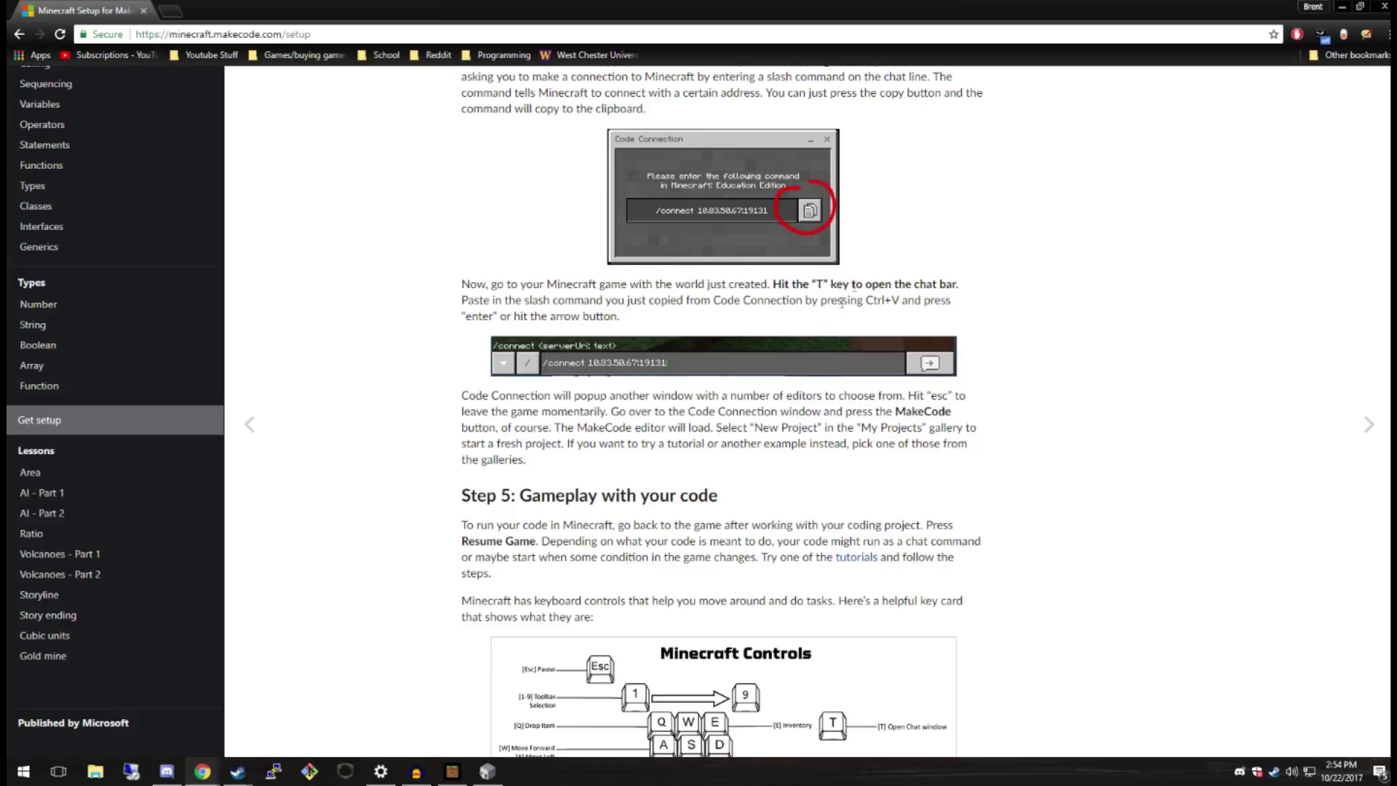
# Paste and send the /connect command in Minecraft chat to link Code Connection
pyautogui.click(488, 771)
pyautogui.click(951, 417)
pyautogui.click(452, 771)
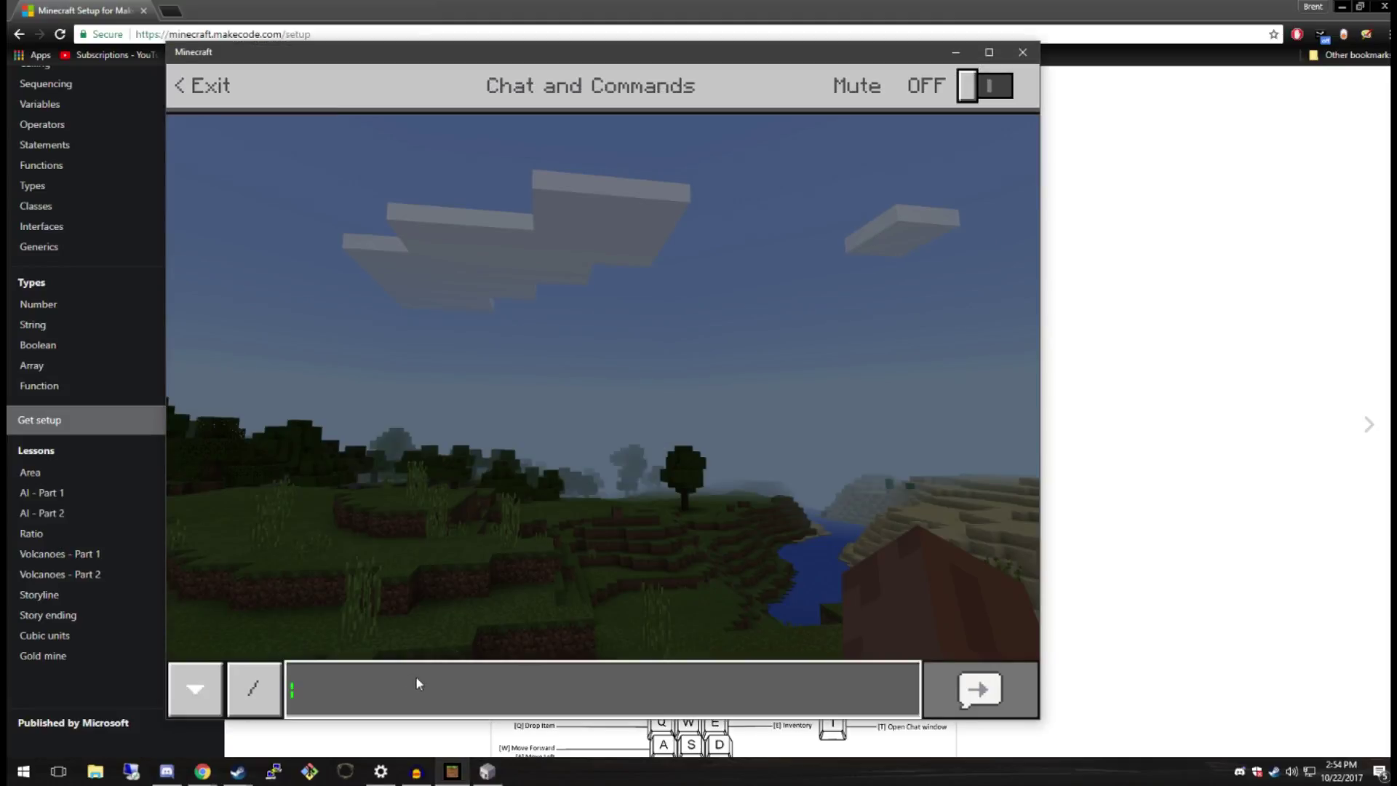
pyautogui.hotkey('ctrl', 'v')
pyautogui.click(979, 689)
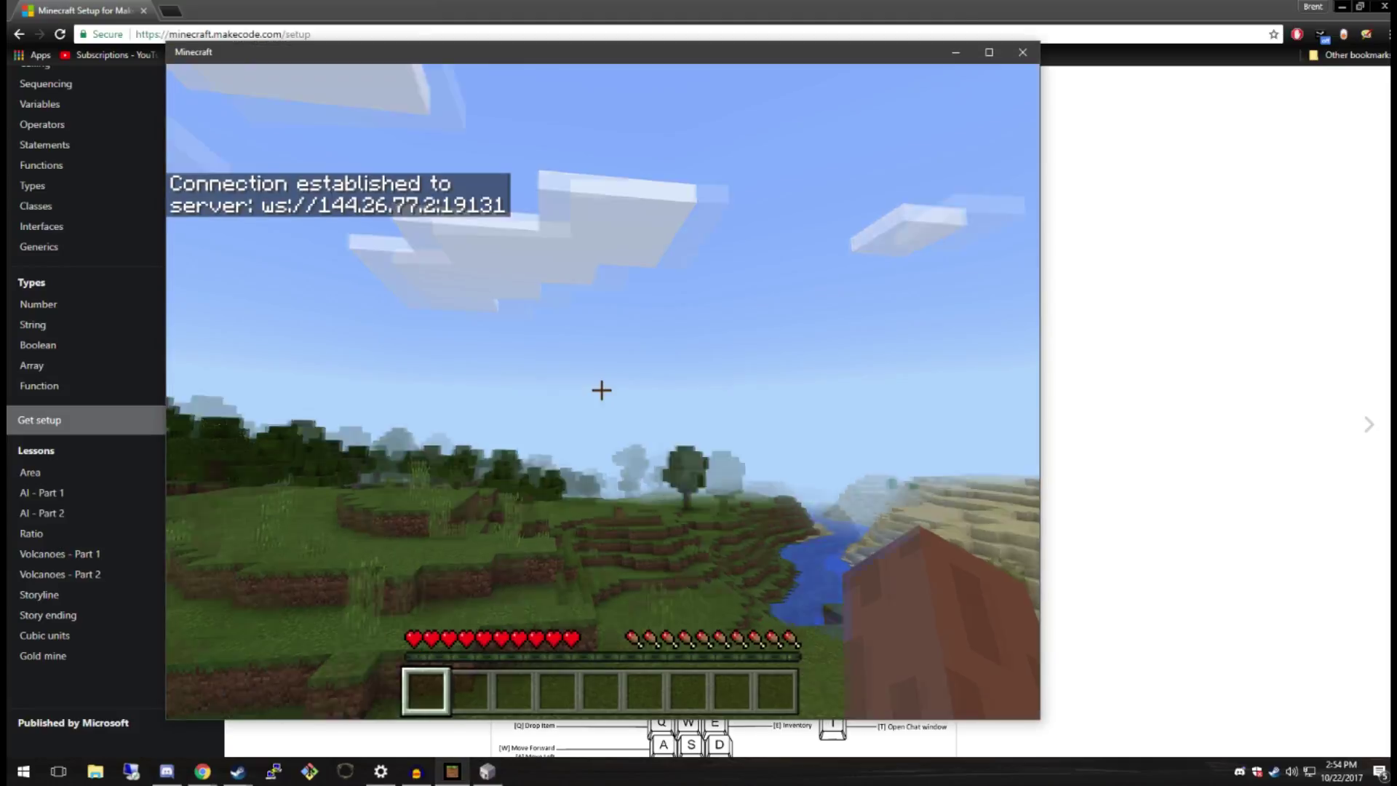
pyautogui.moveTo(601, 390)
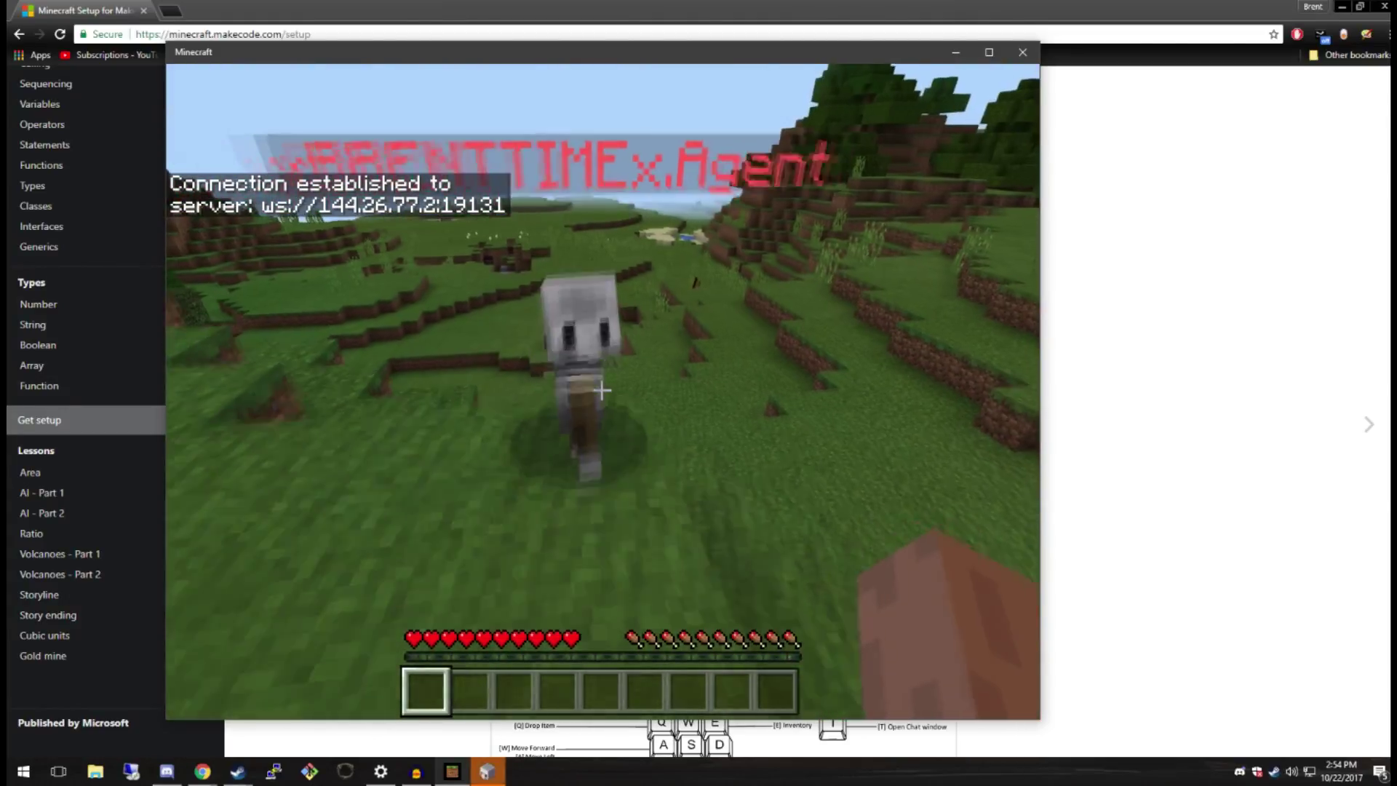
pyautogui.press('e')
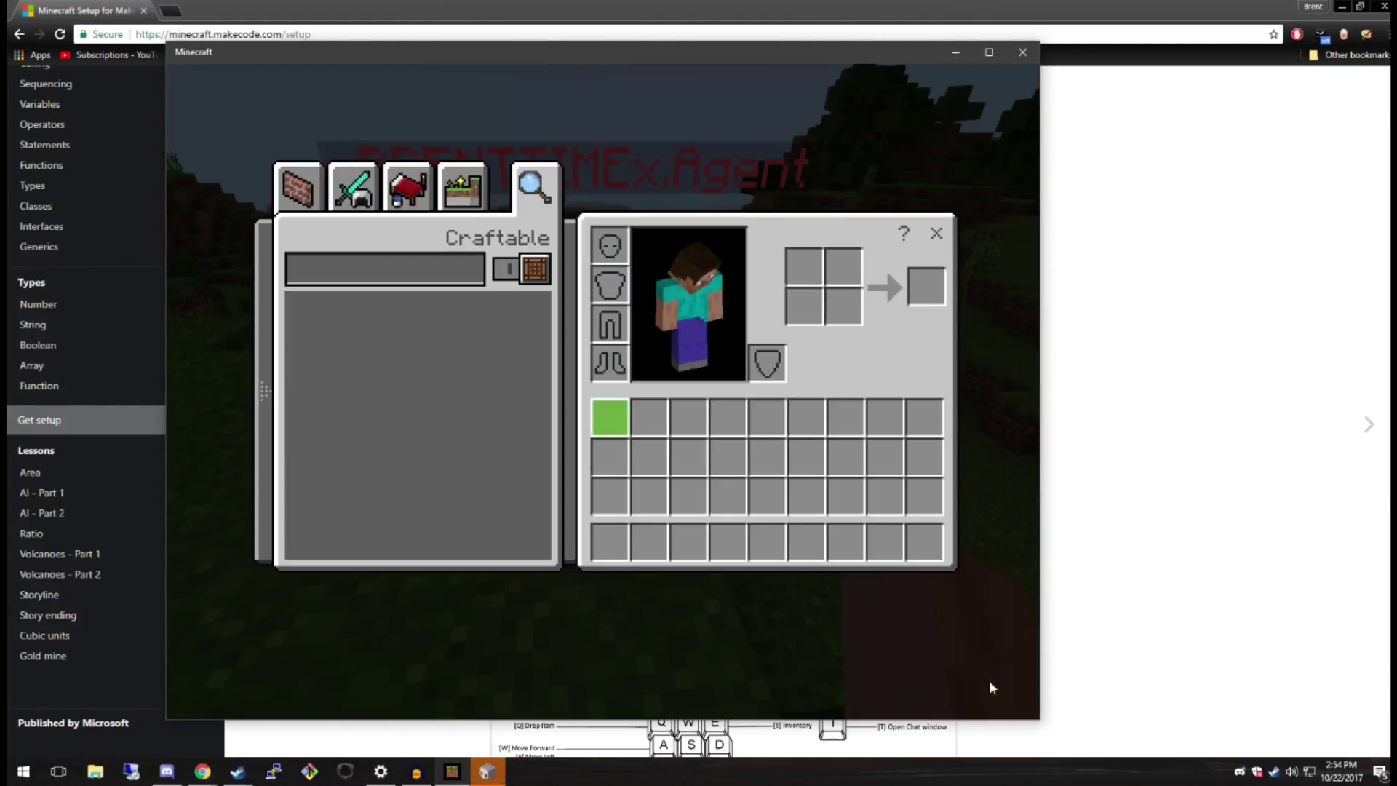
pyautogui.press('c')
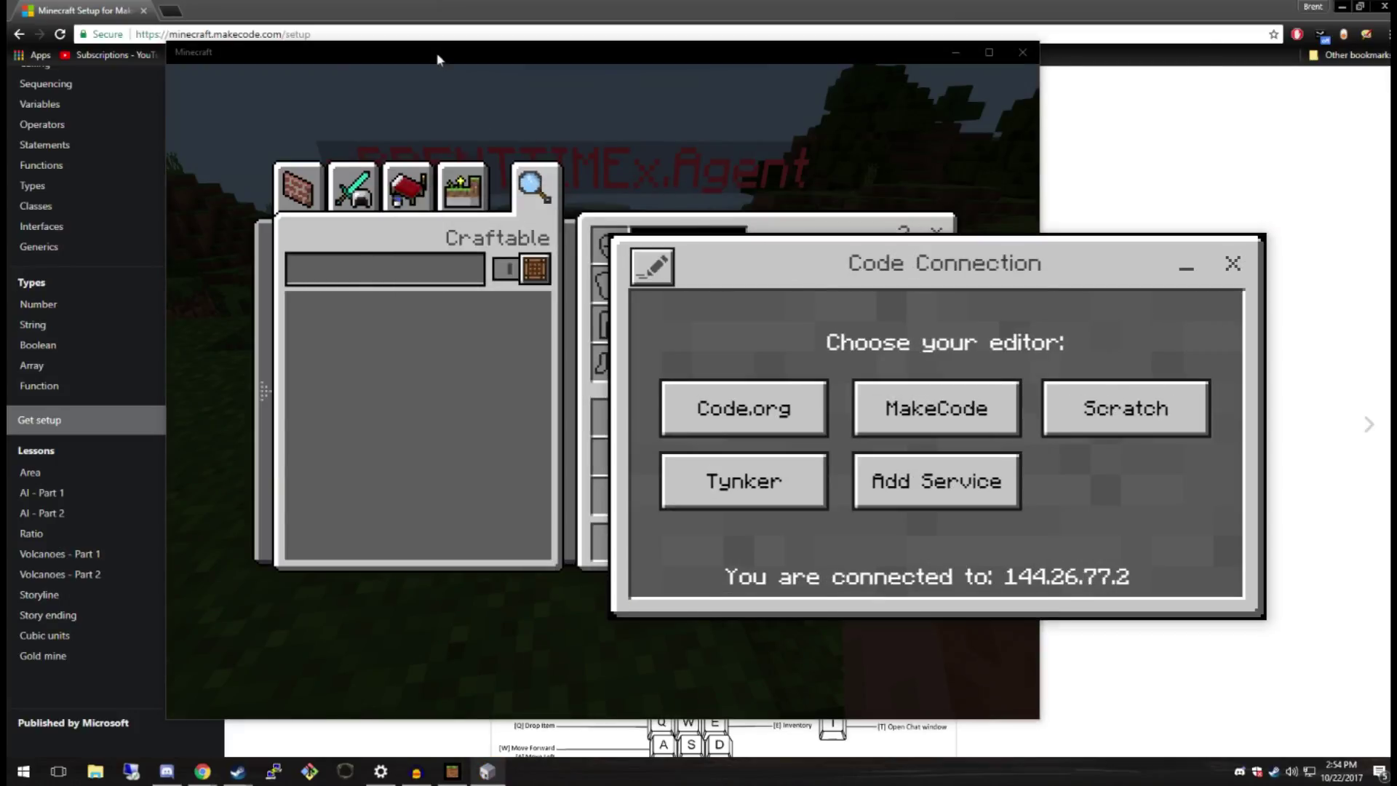
# Choose MakeCode, stop the running code, browse Builder blocks, and toggle JavaScript to Blocks
pyautogui.moveTo(439, 58); pyautogui.dragTo(347, 78)
pyautogui.click(1029, 239)
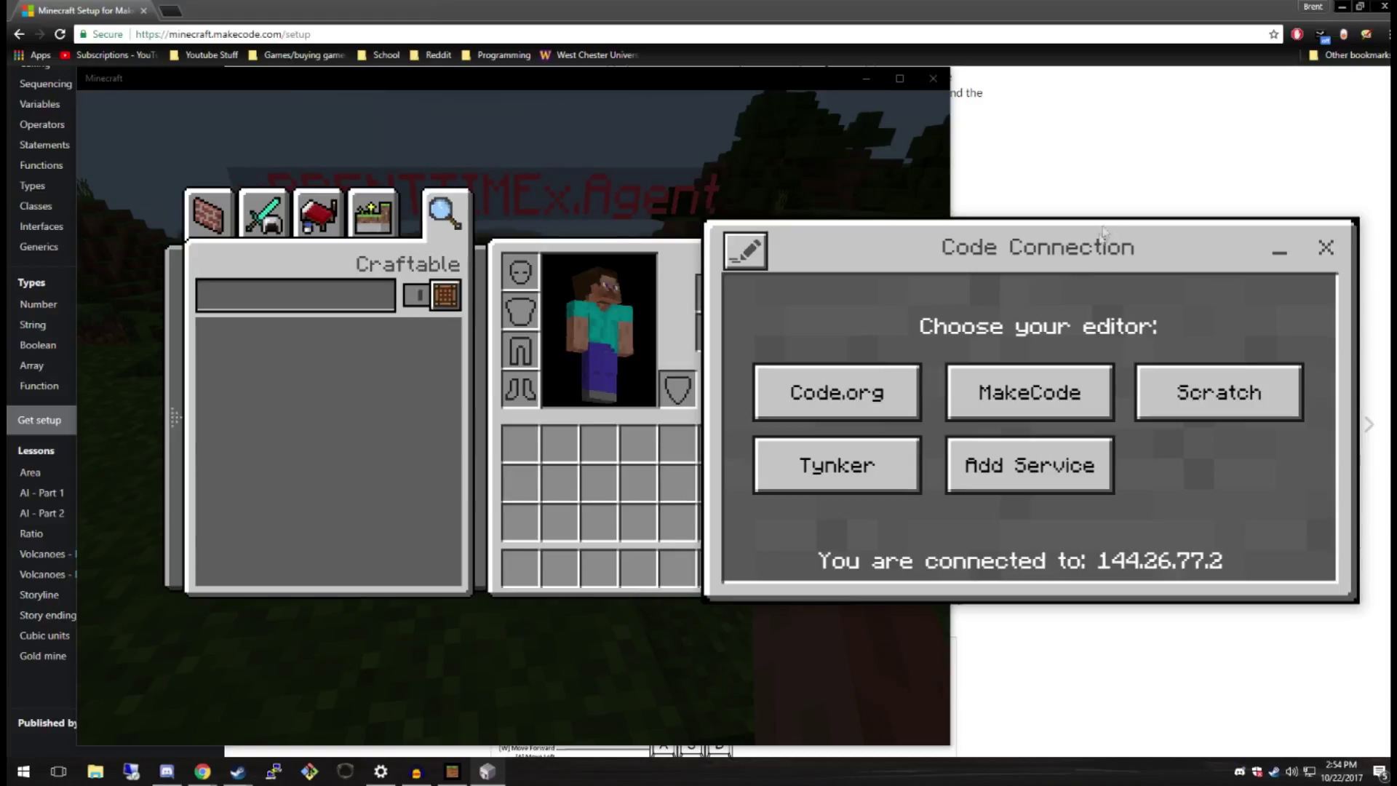
pyautogui.click(1030, 392)
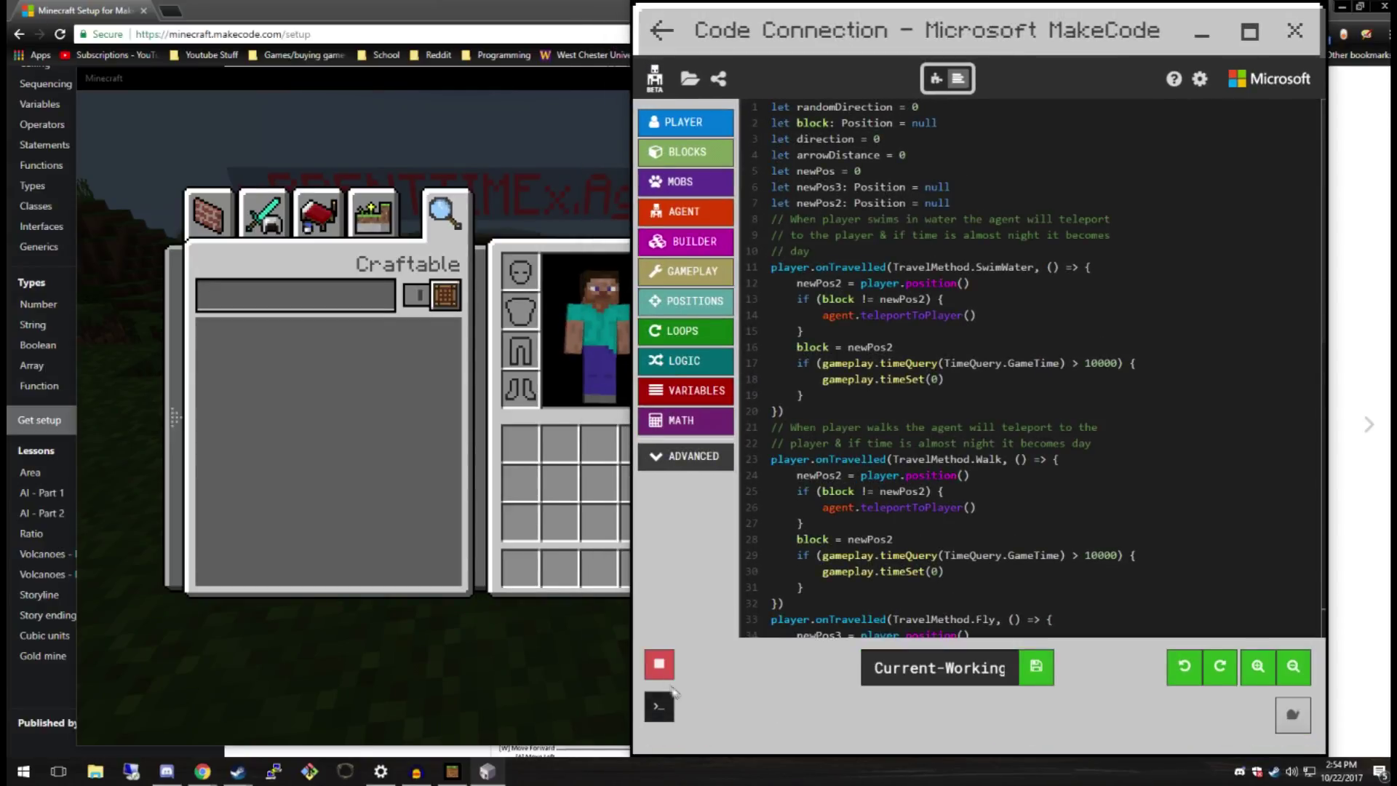
pyautogui.click(661, 666)
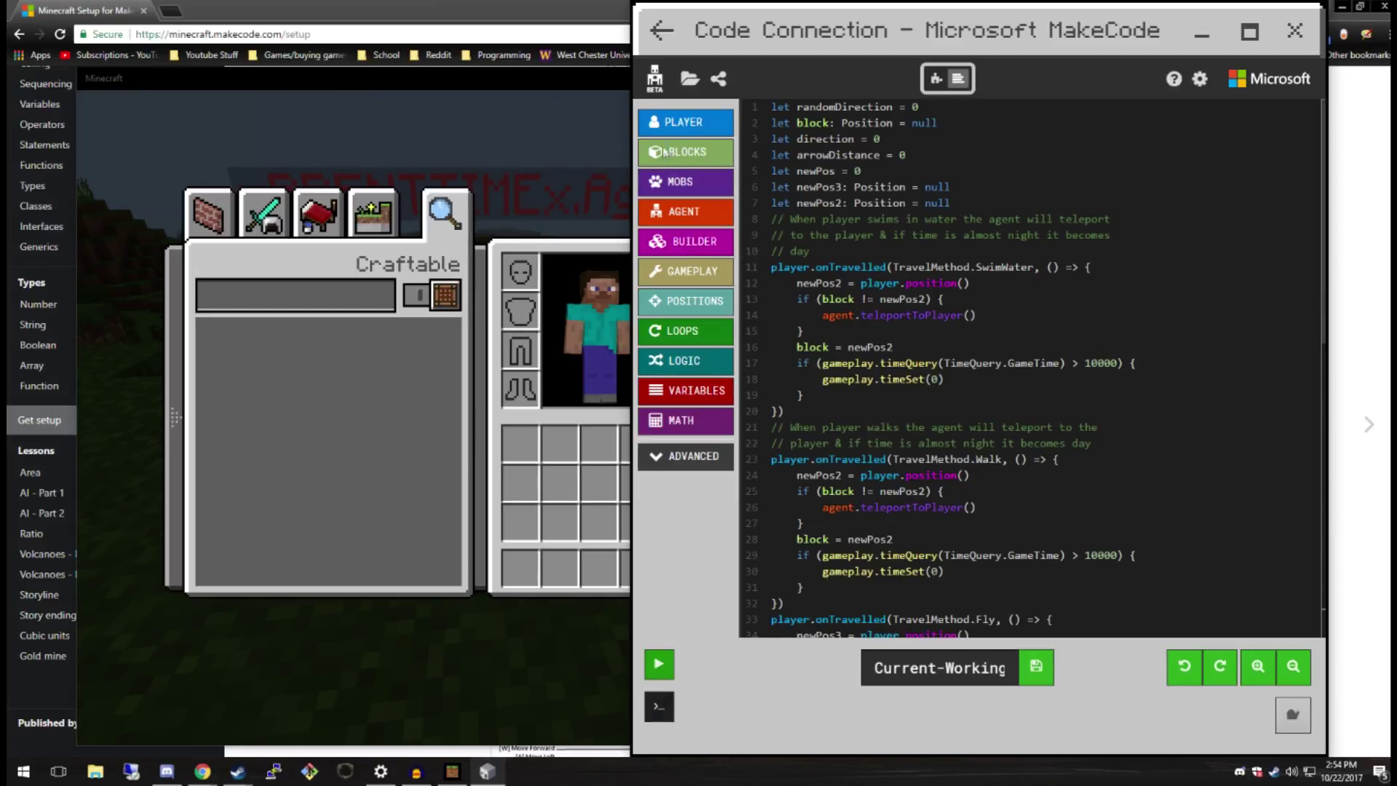
pyautogui.click(691, 241)
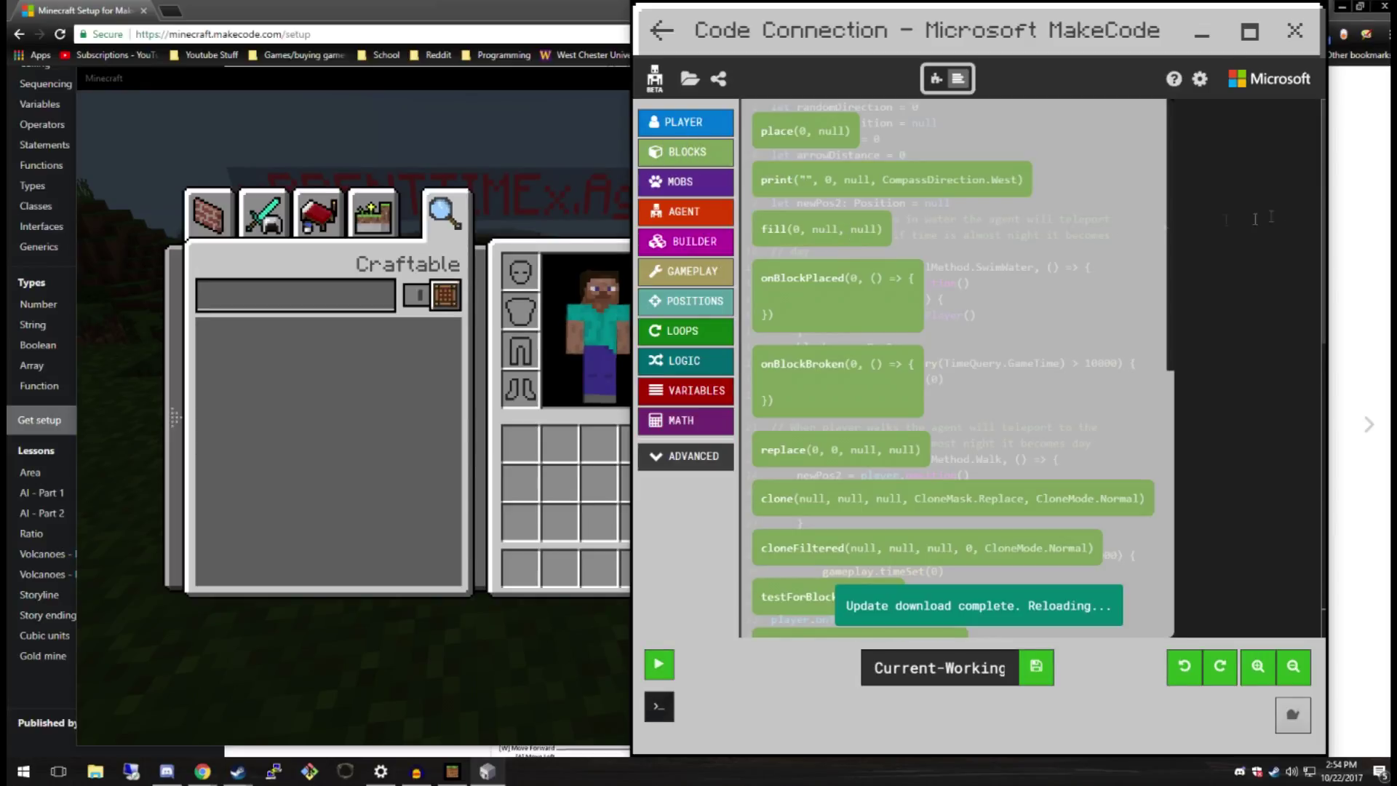
pyautogui.click(866, 258)
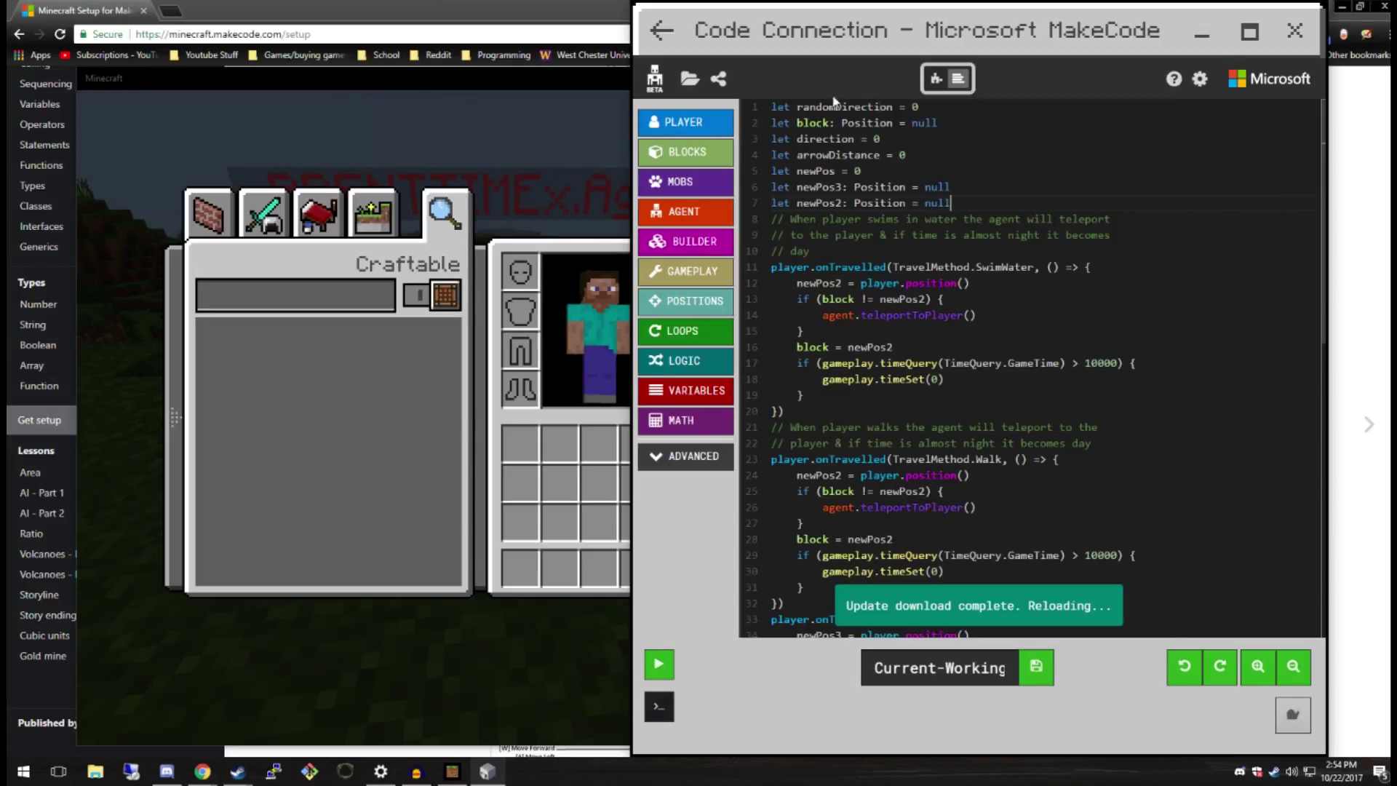
pyautogui.click(937, 79)
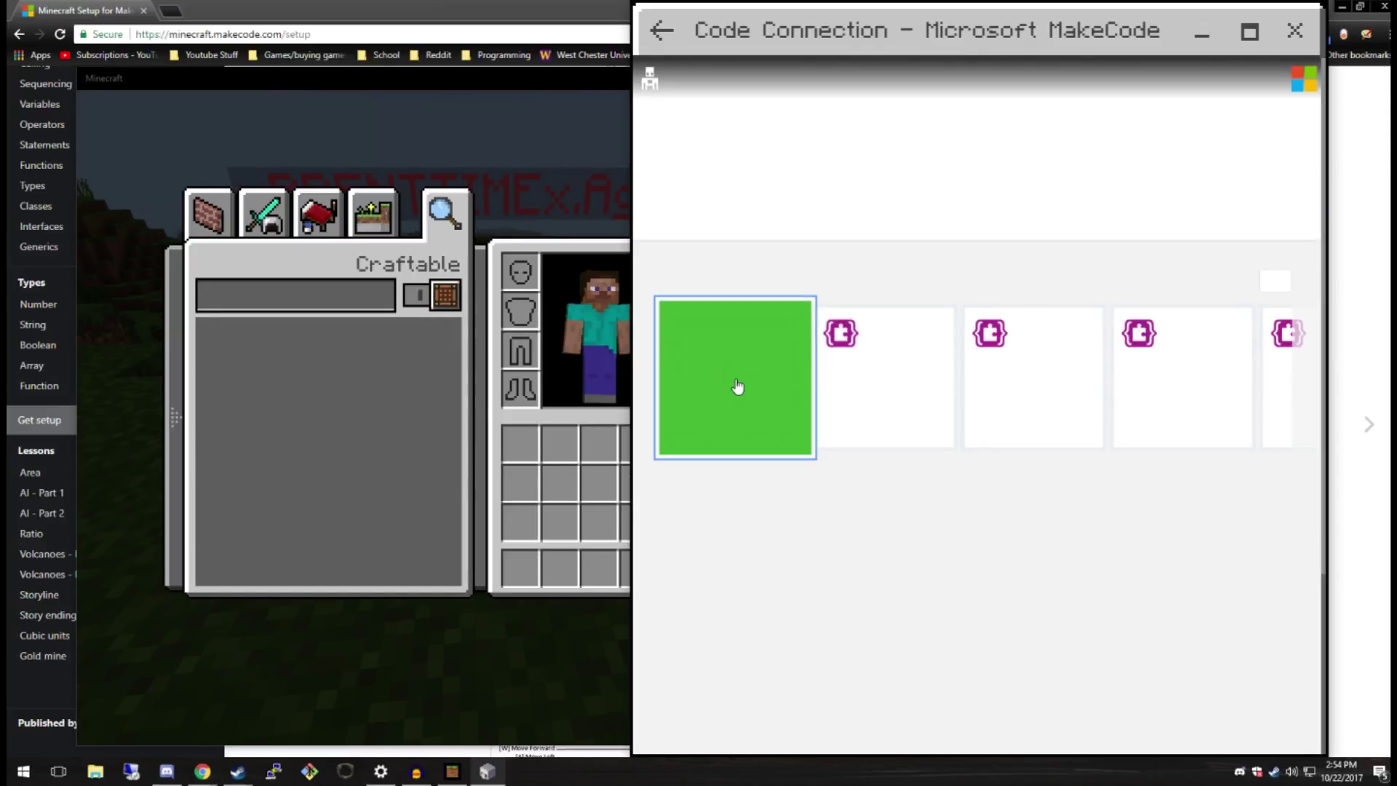
# Start a new MakeCode project and stop and restart its run
pyautogui.click(739, 390)
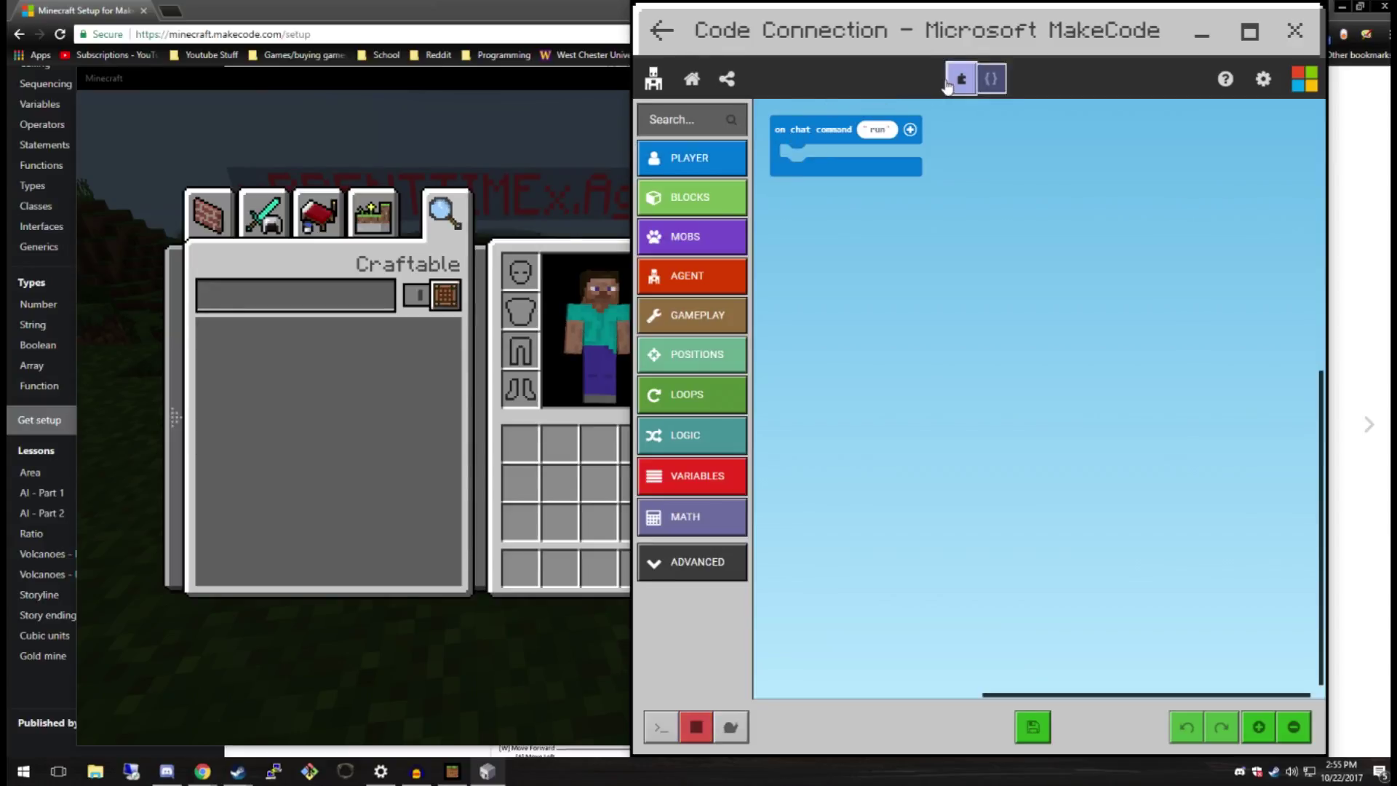
pyautogui.click(704, 199)
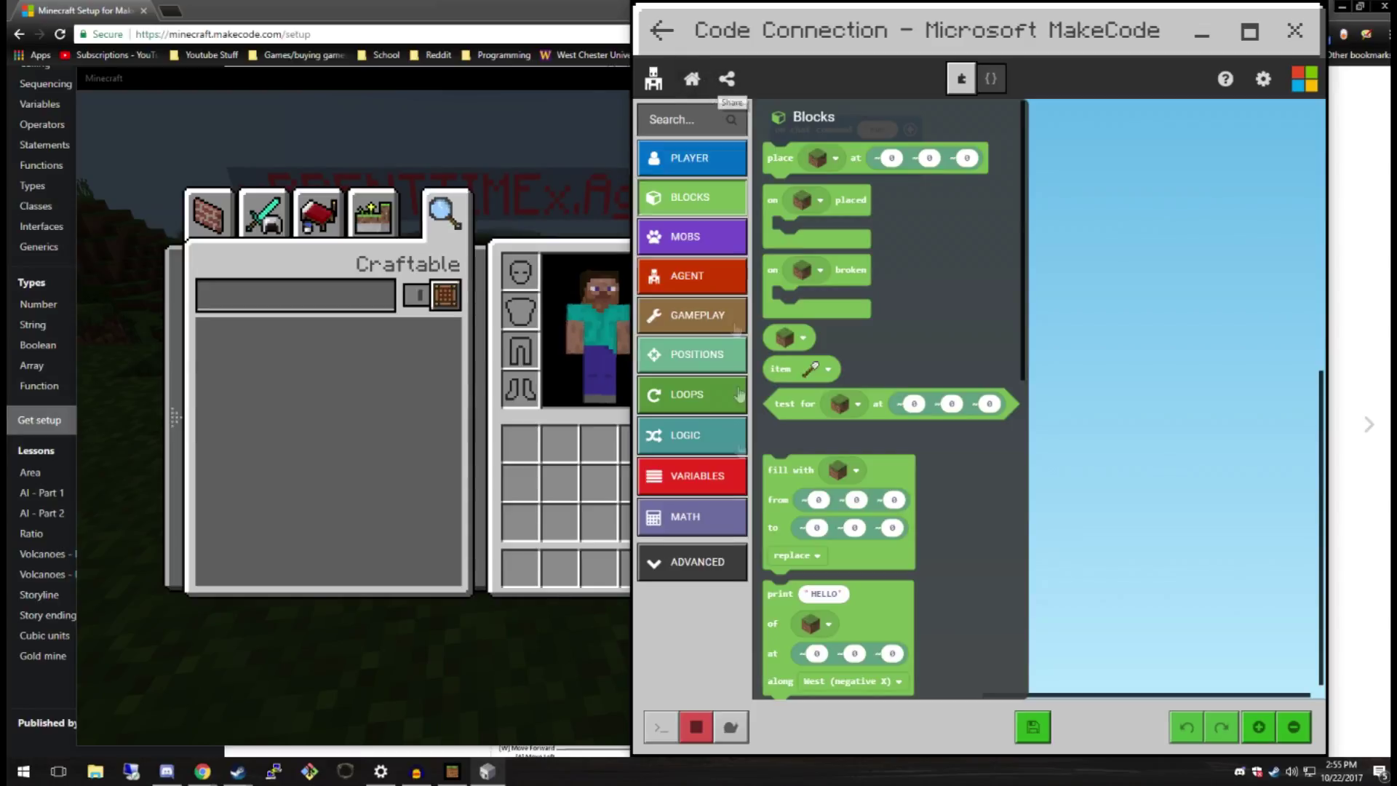
pyautogui.click(696, 725)
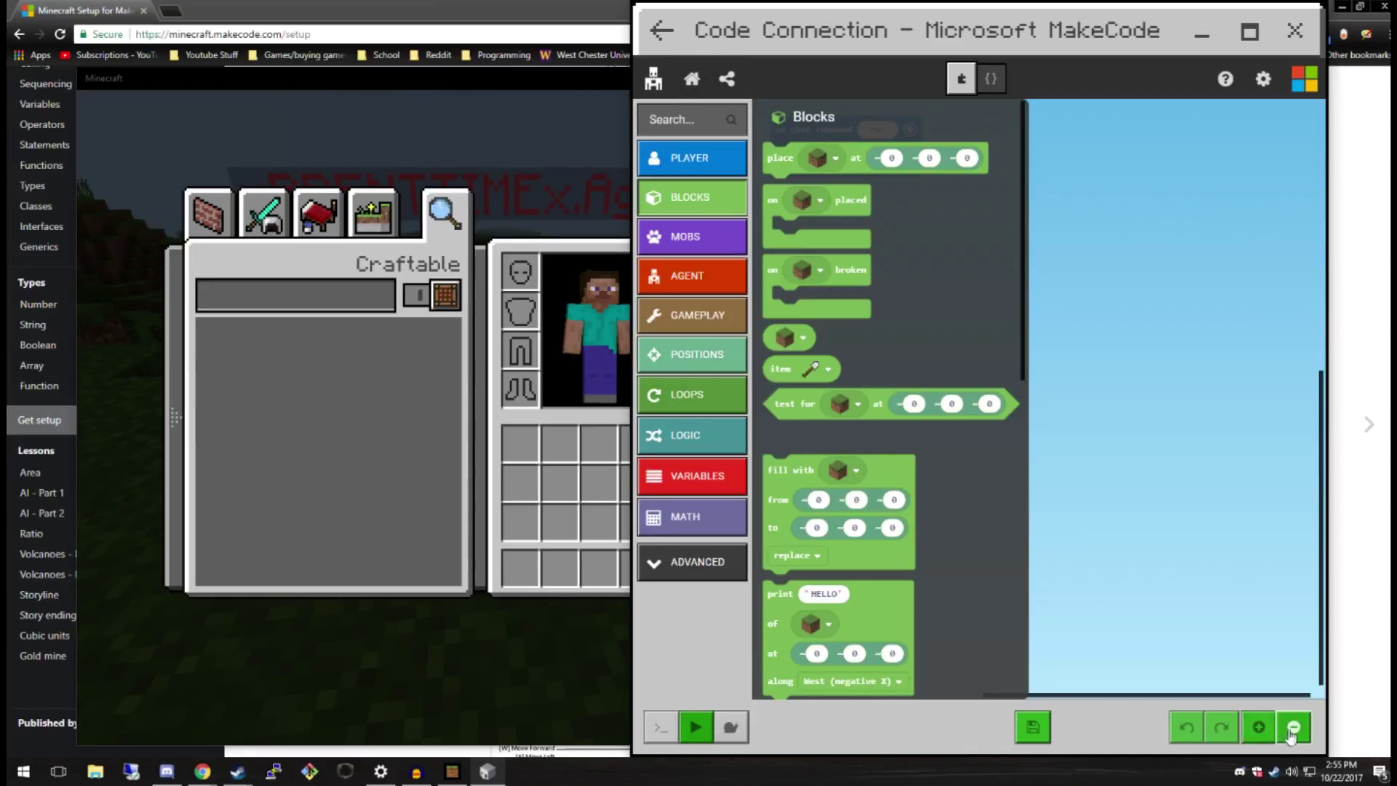
pyautogui.click(696, 727)
pyautogui.click(719, 679)
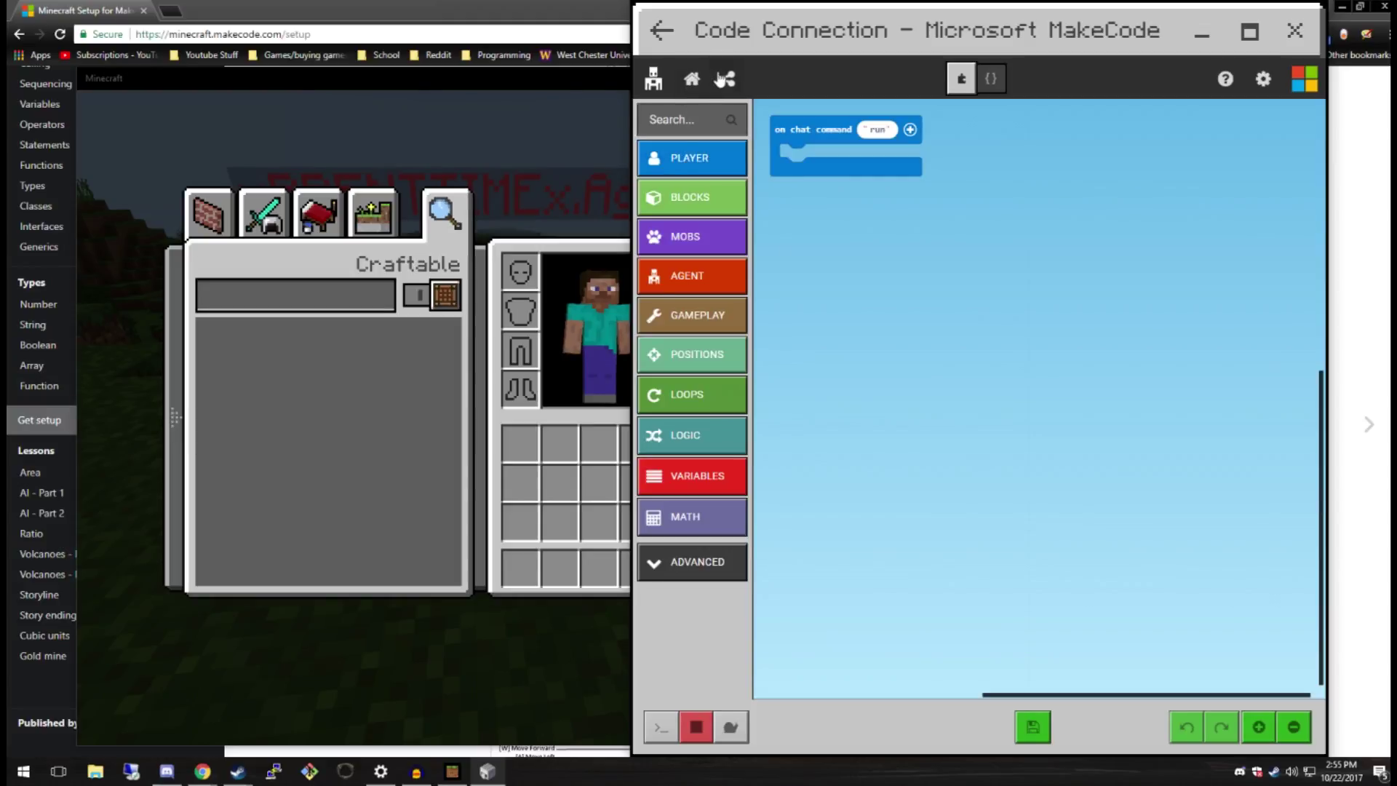
# Exit the Untitled project to the MakeCode home screen
pyautogui.click(657, 85)
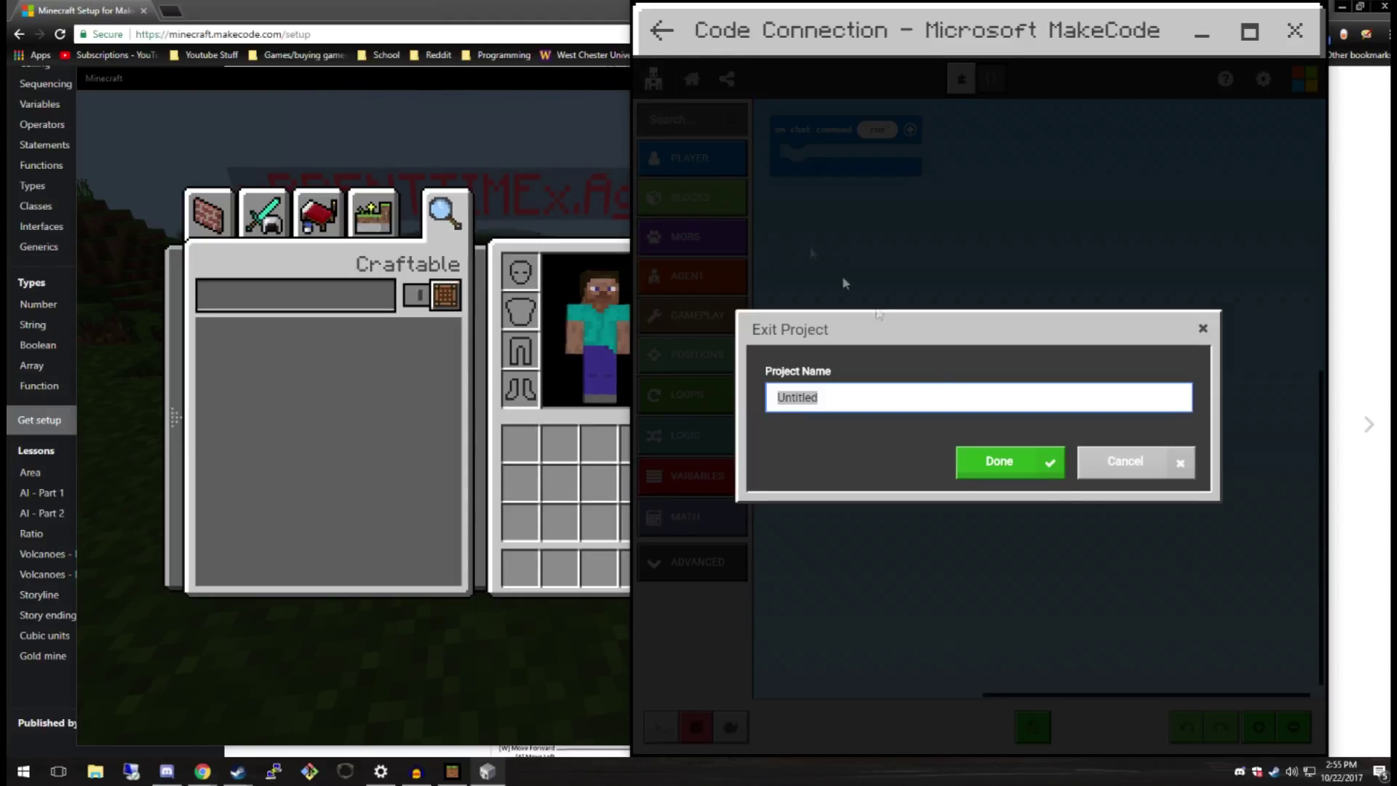
pyautogui.click(1124, 461)
pyautogui.click(726, 80)
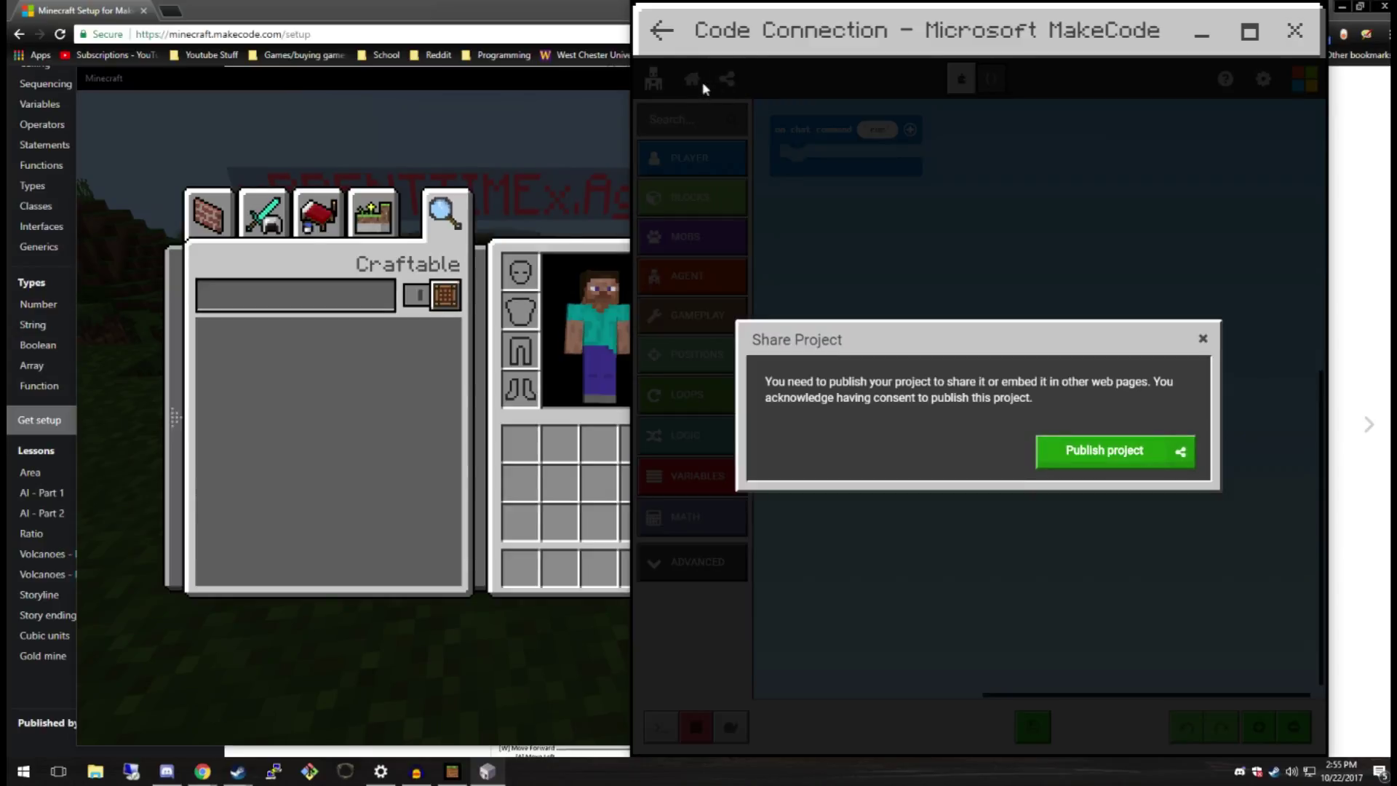
pyautogui.click(1203, 336)
pyautogui.click(675, 77)
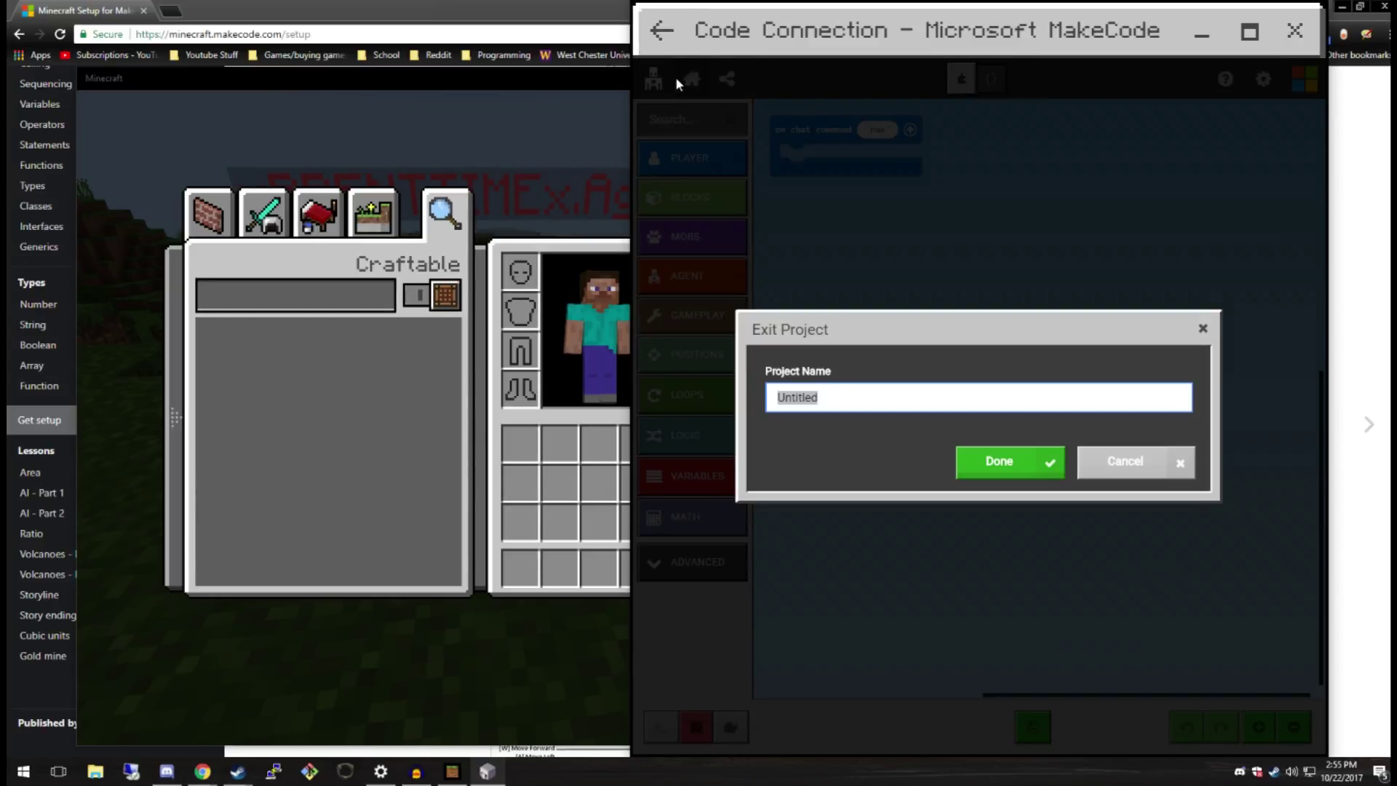
pyautogui.click(1120, 461)
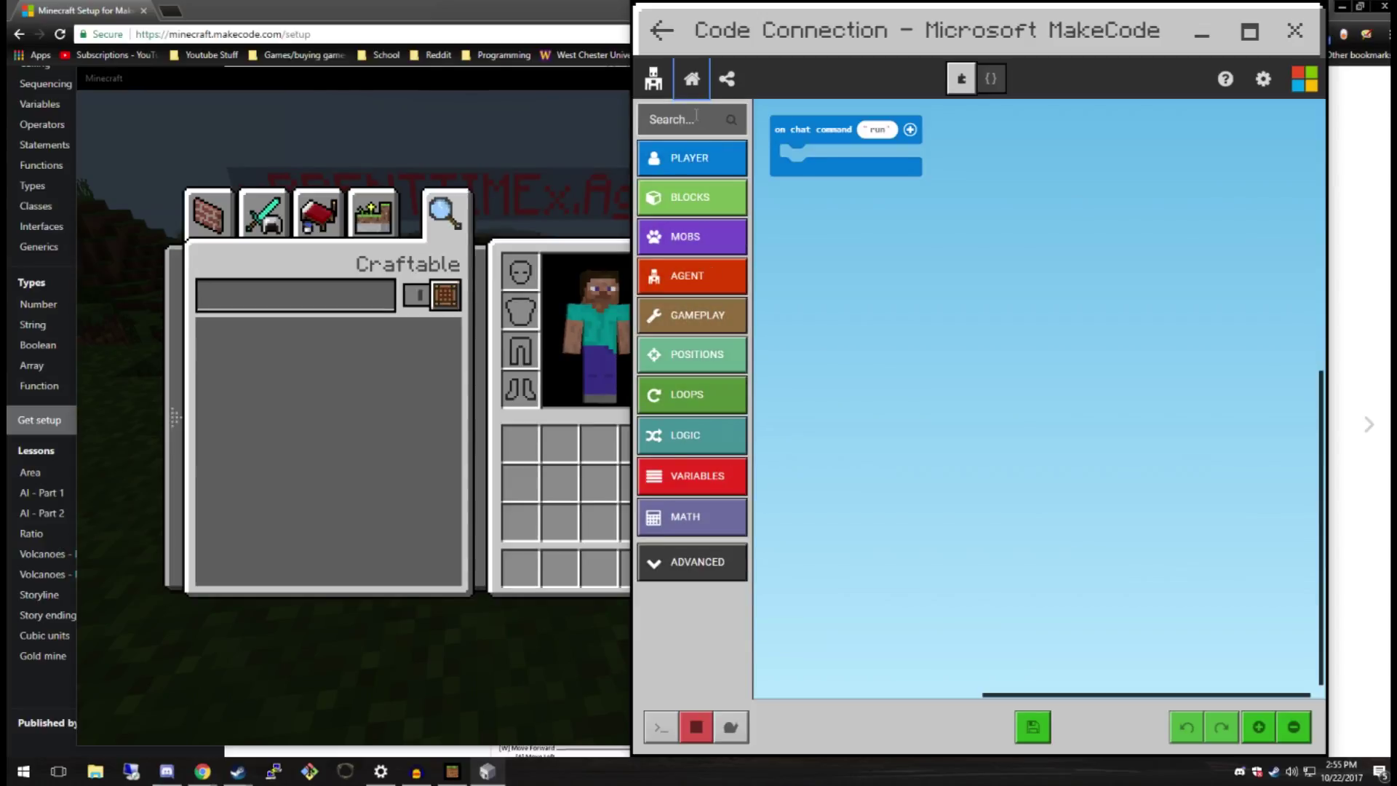
pyautogui.click(692, 79)
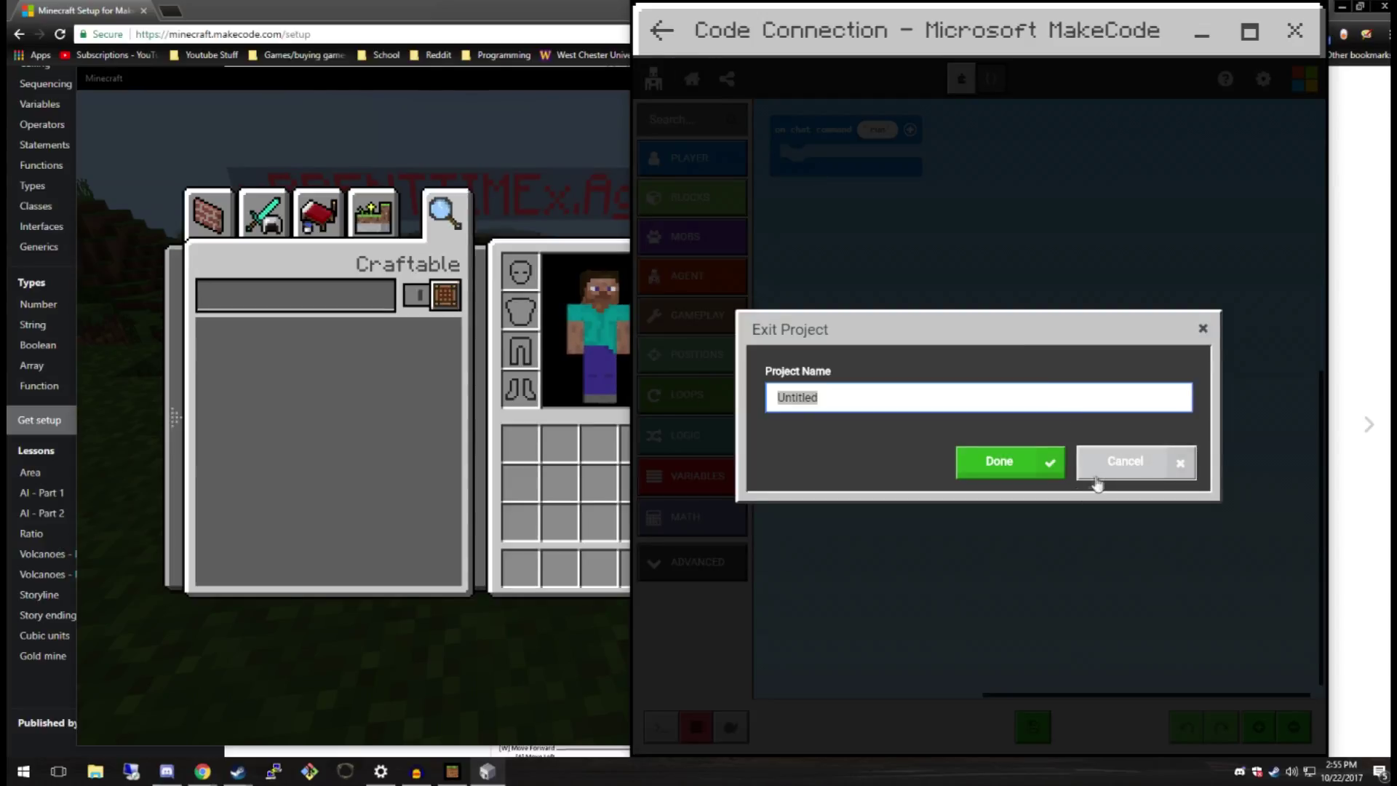
pyautogui.click(1021, 467)
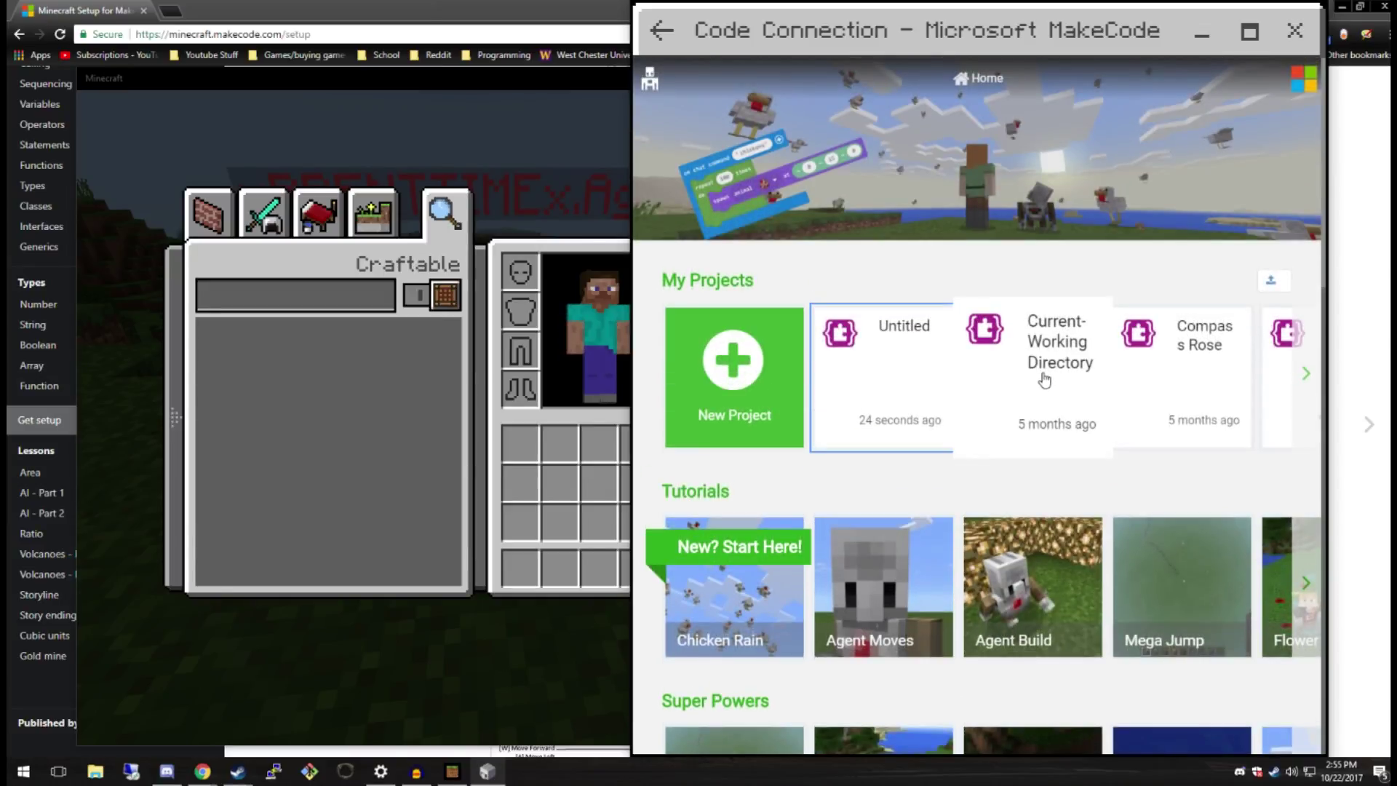
# Open Current-WorkingDirectory, widen the editor, and review its swim, walk, fly and chat-command blocks
pyautogui.click(1042, 376)
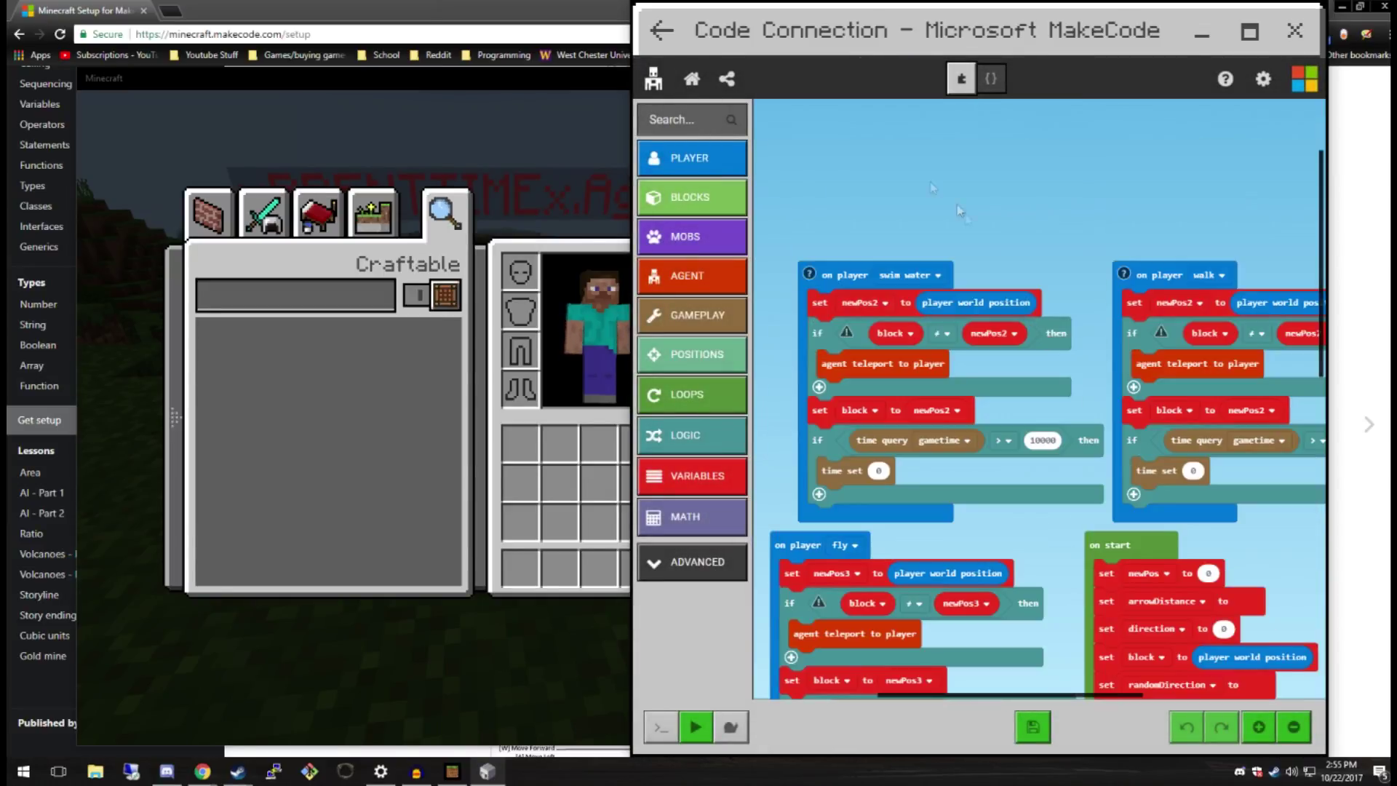
pyautogui.scroll(-4, 866, 251)
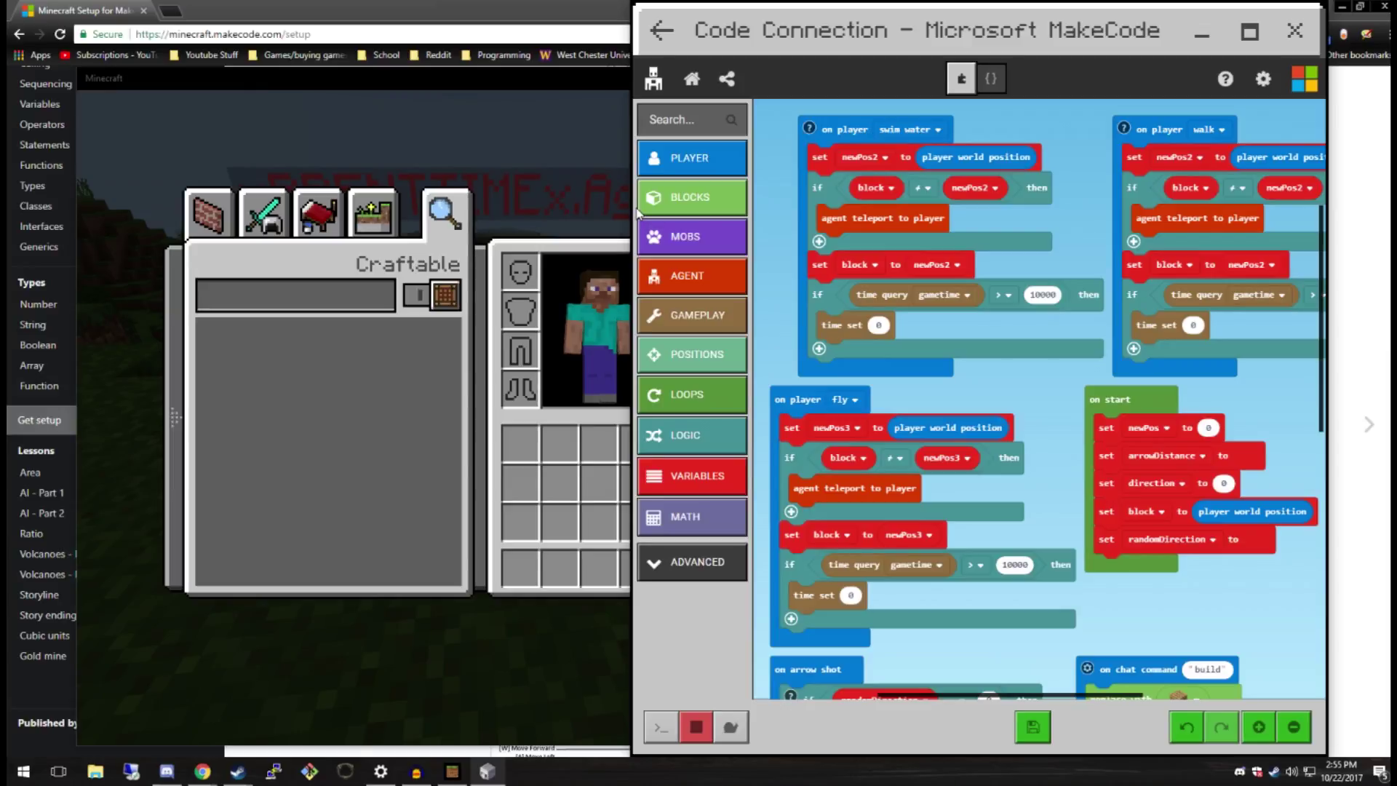
pyautogui.moveTo(629, 207); pyautogui.dragTo(333, 207)
pyautogui.scroll(-18, 840, 461)
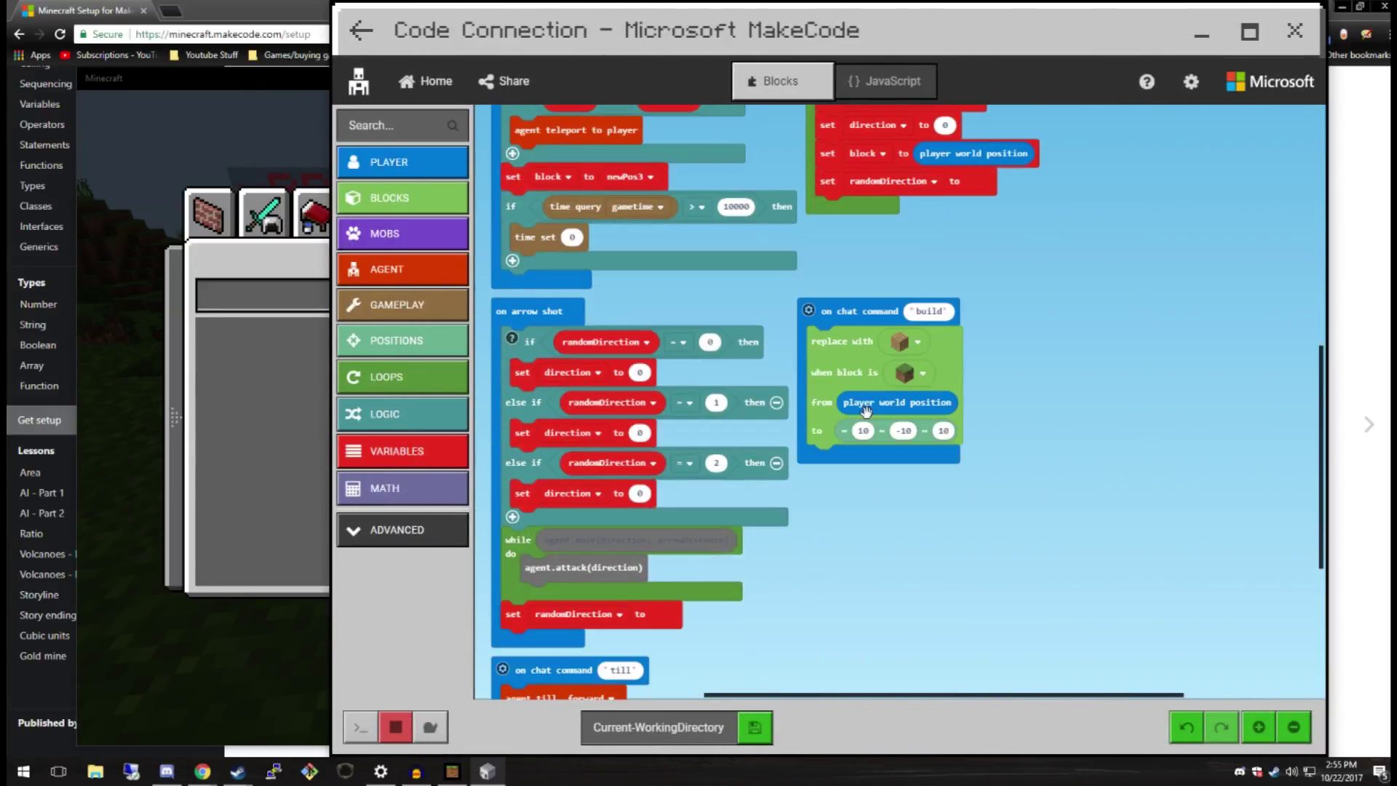
pyautogui.scroll(6, 649, 418)
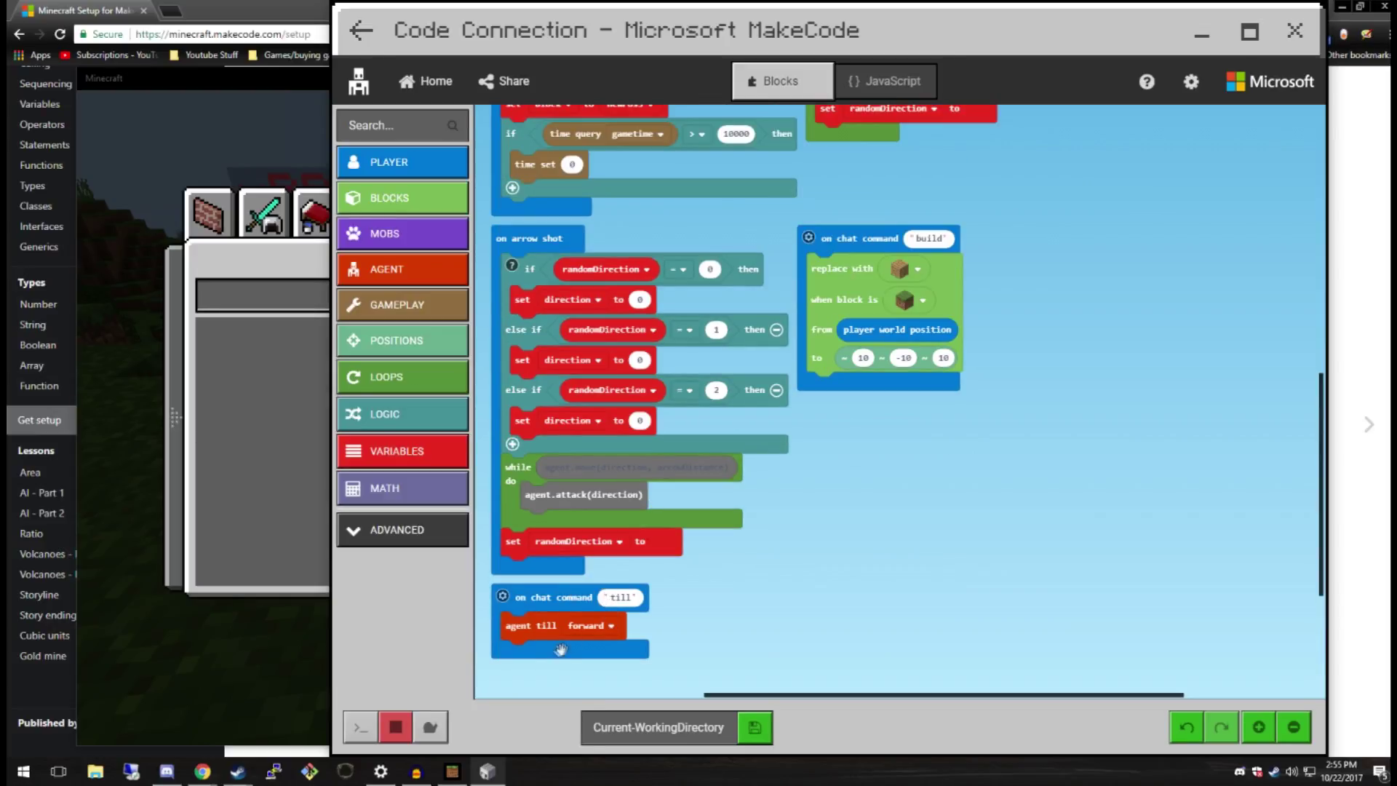
pyautogui.scroll(2, 758, 510)
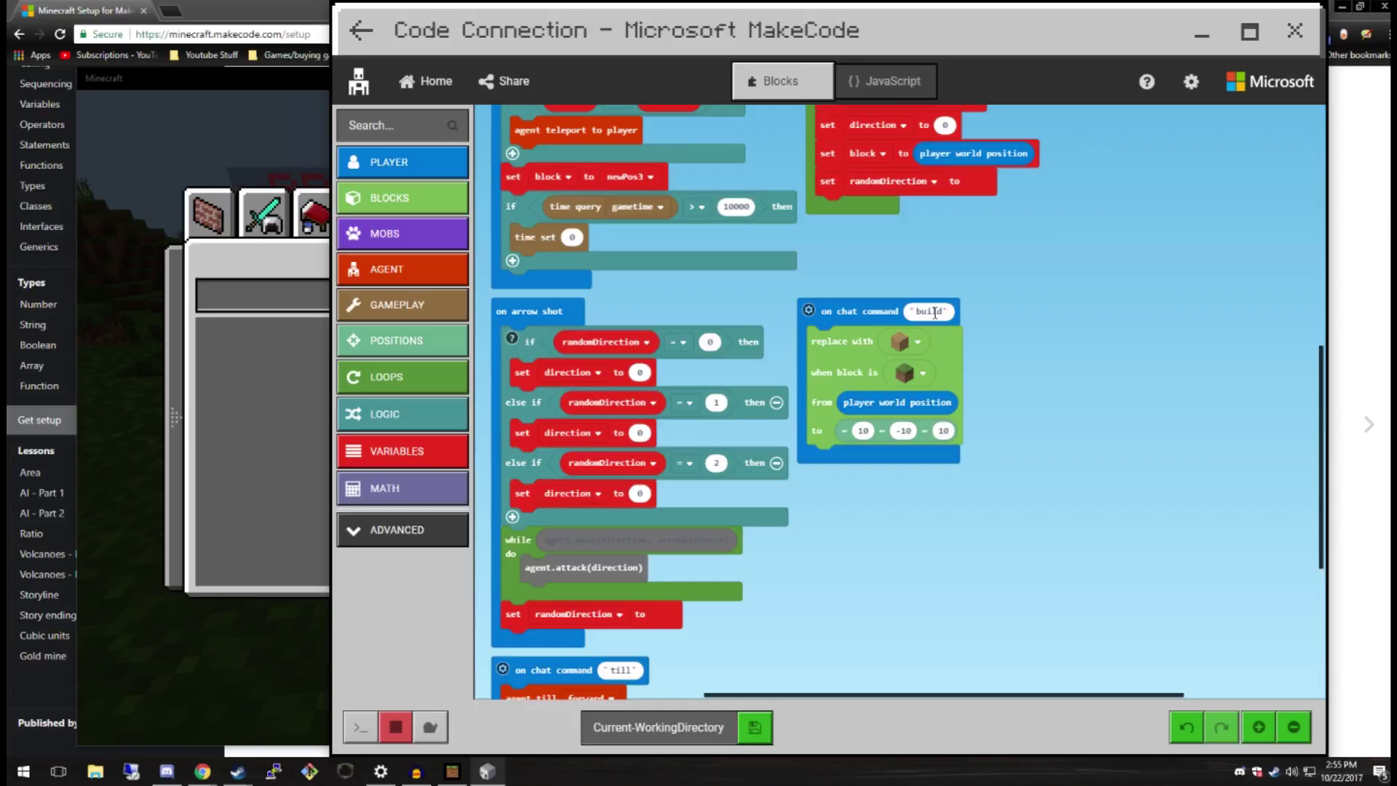
pyautogui.scroll(6, 618, 533)
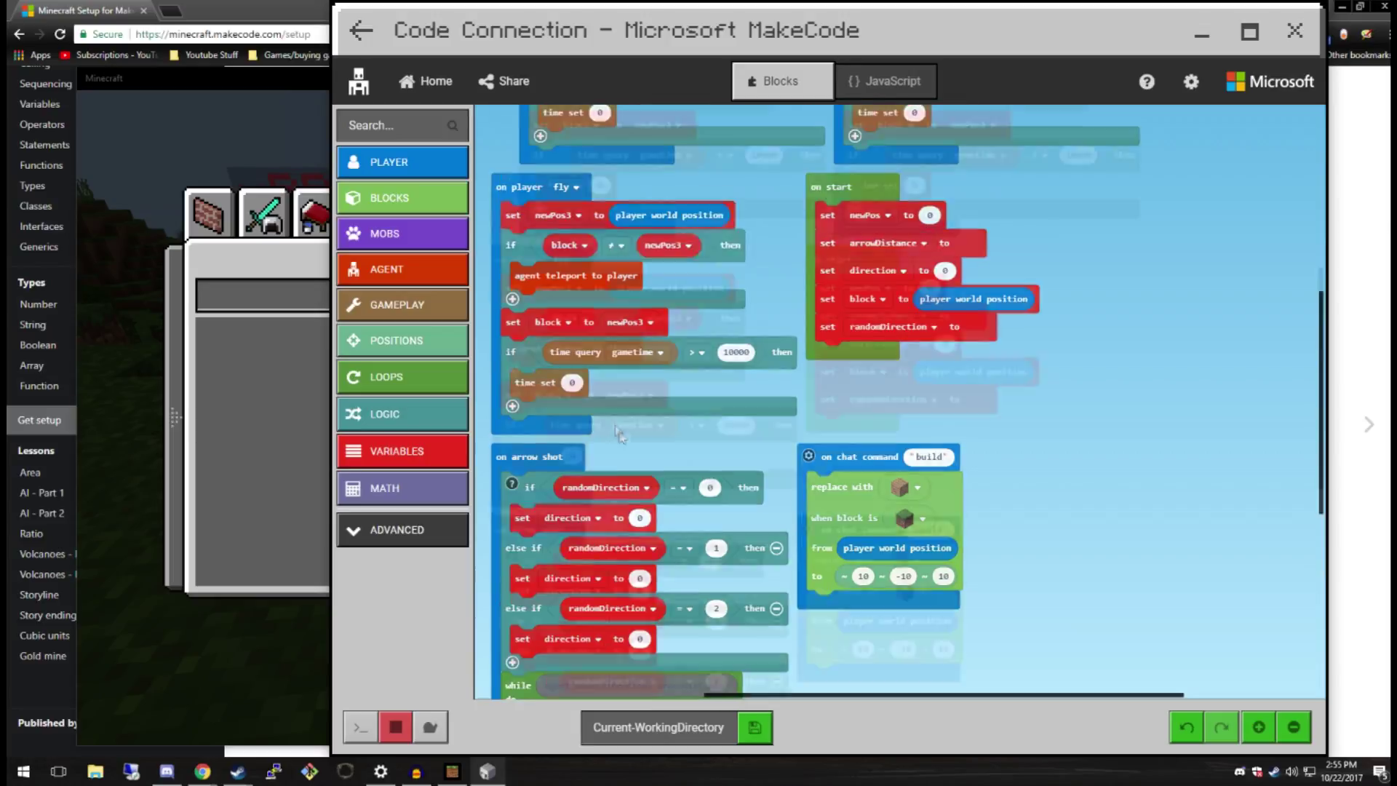
pyautogui.scroll(2, 588, 563)
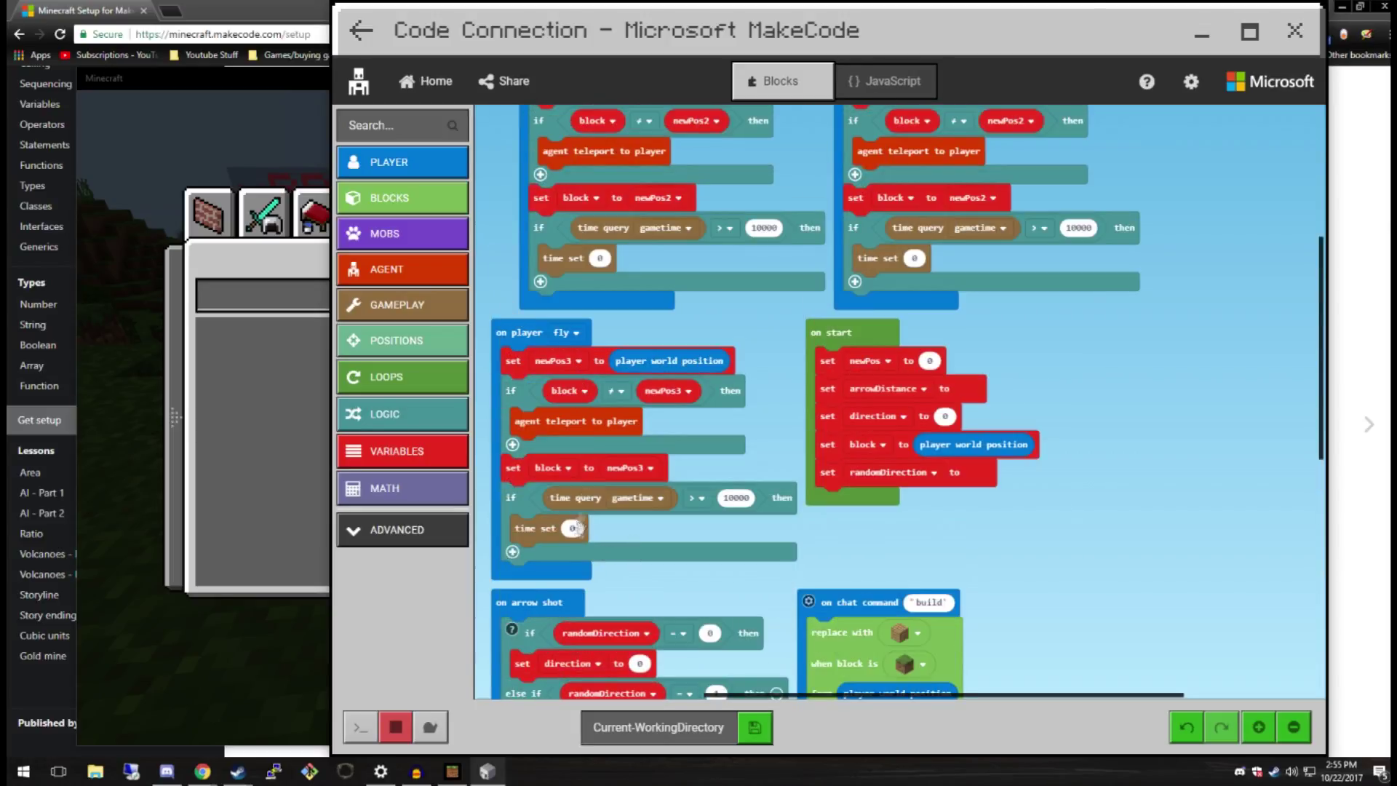
pyautogui.scroll(6, 805, 324)
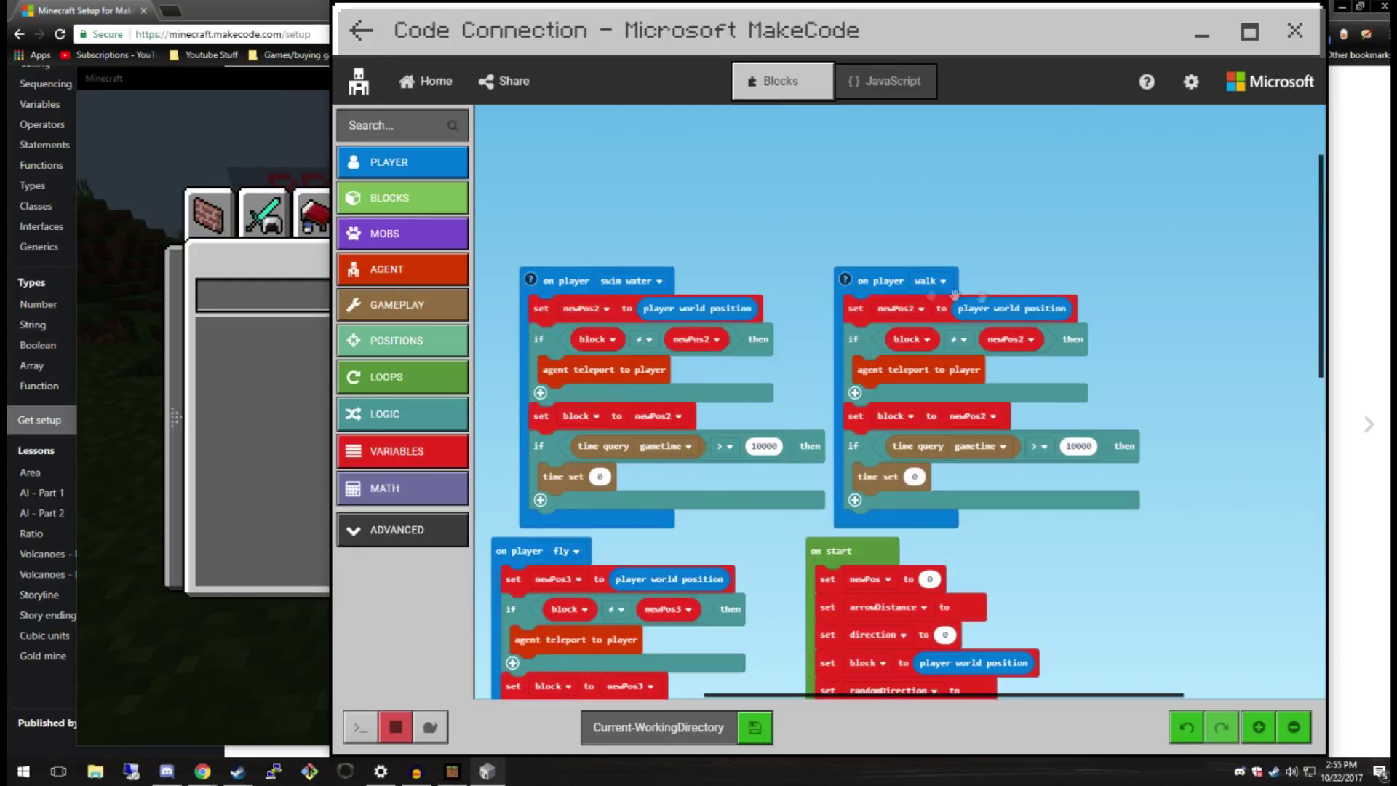
# Resume Minecraft, walk toward the hillside, and enter the /creative command
pyautogui.click(228, 150)
pyautogui.press('Escape')
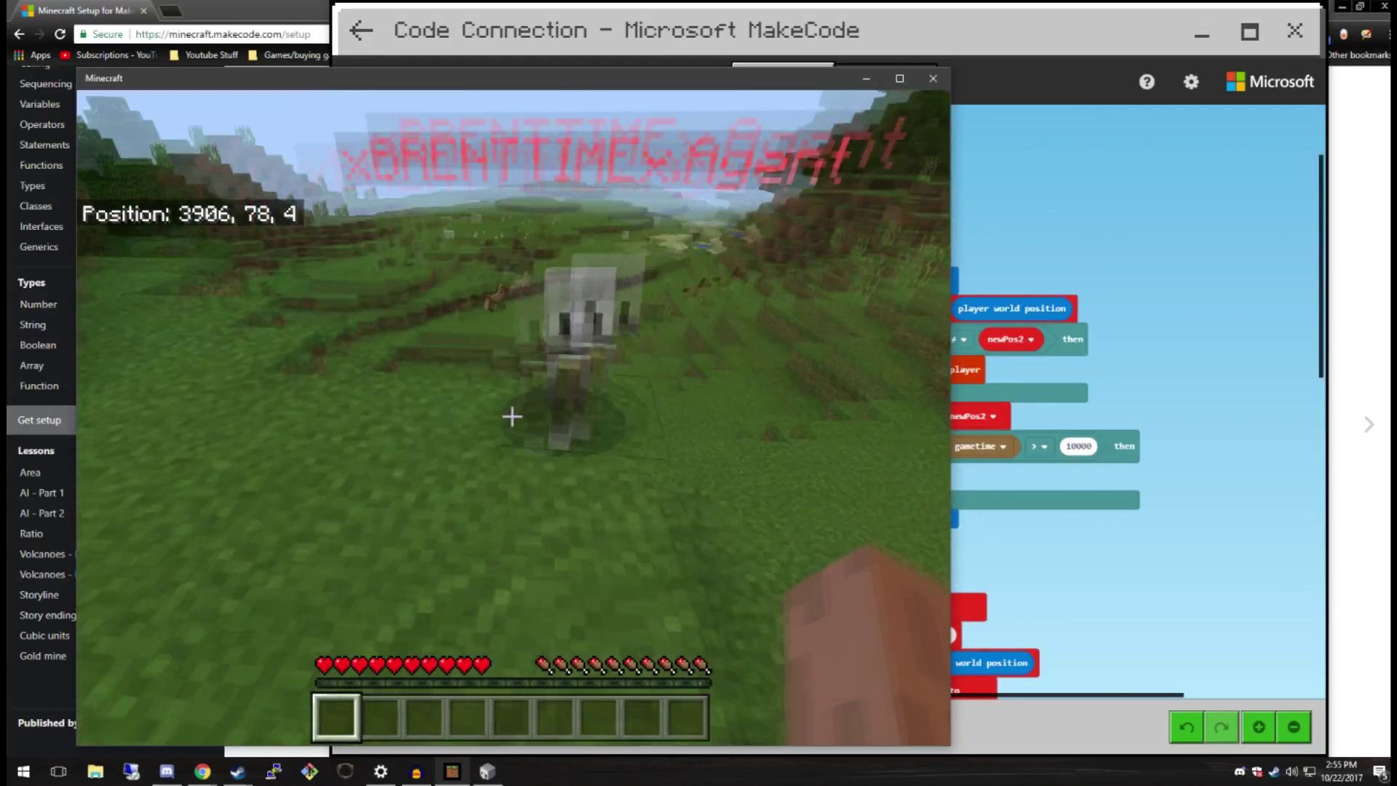
pyautogui.press('w')
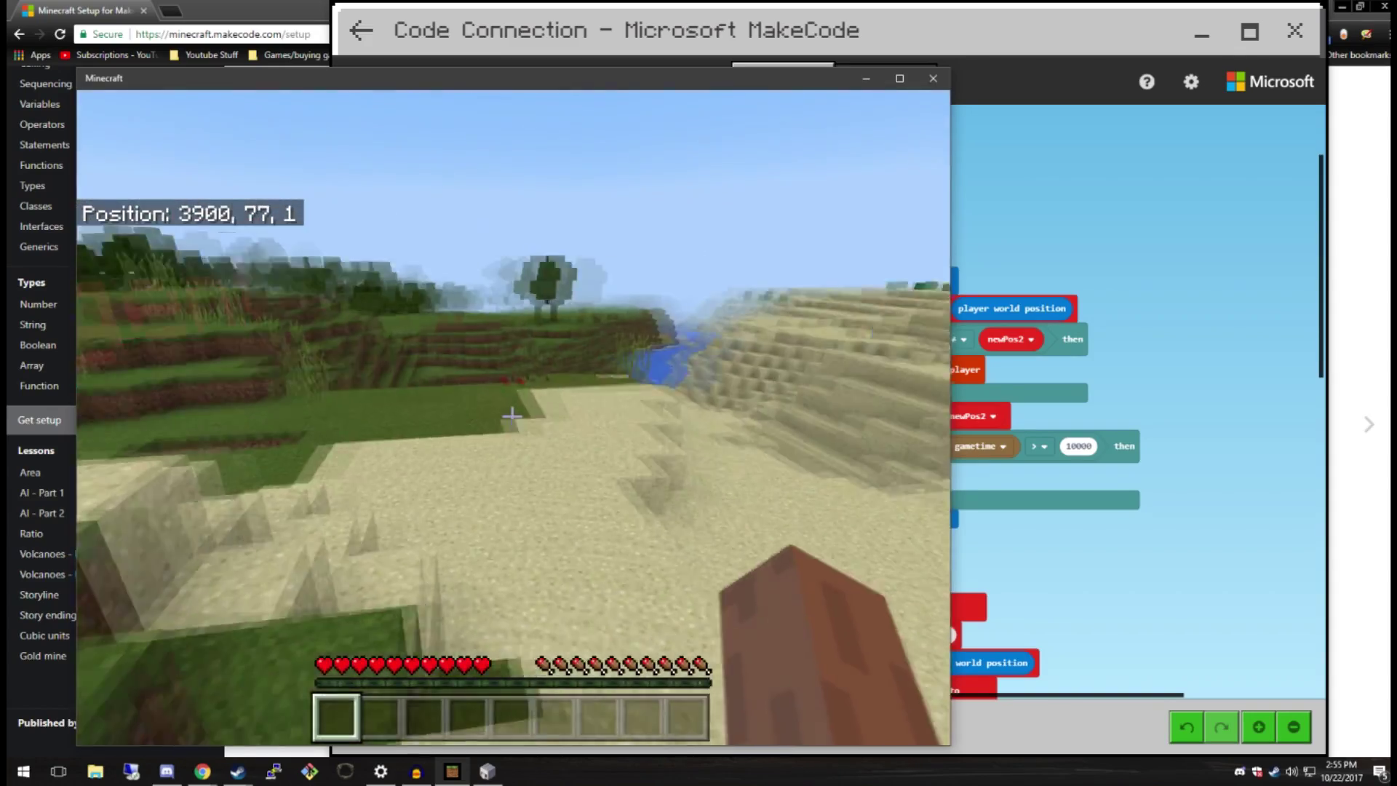
pyautogui.press('w')
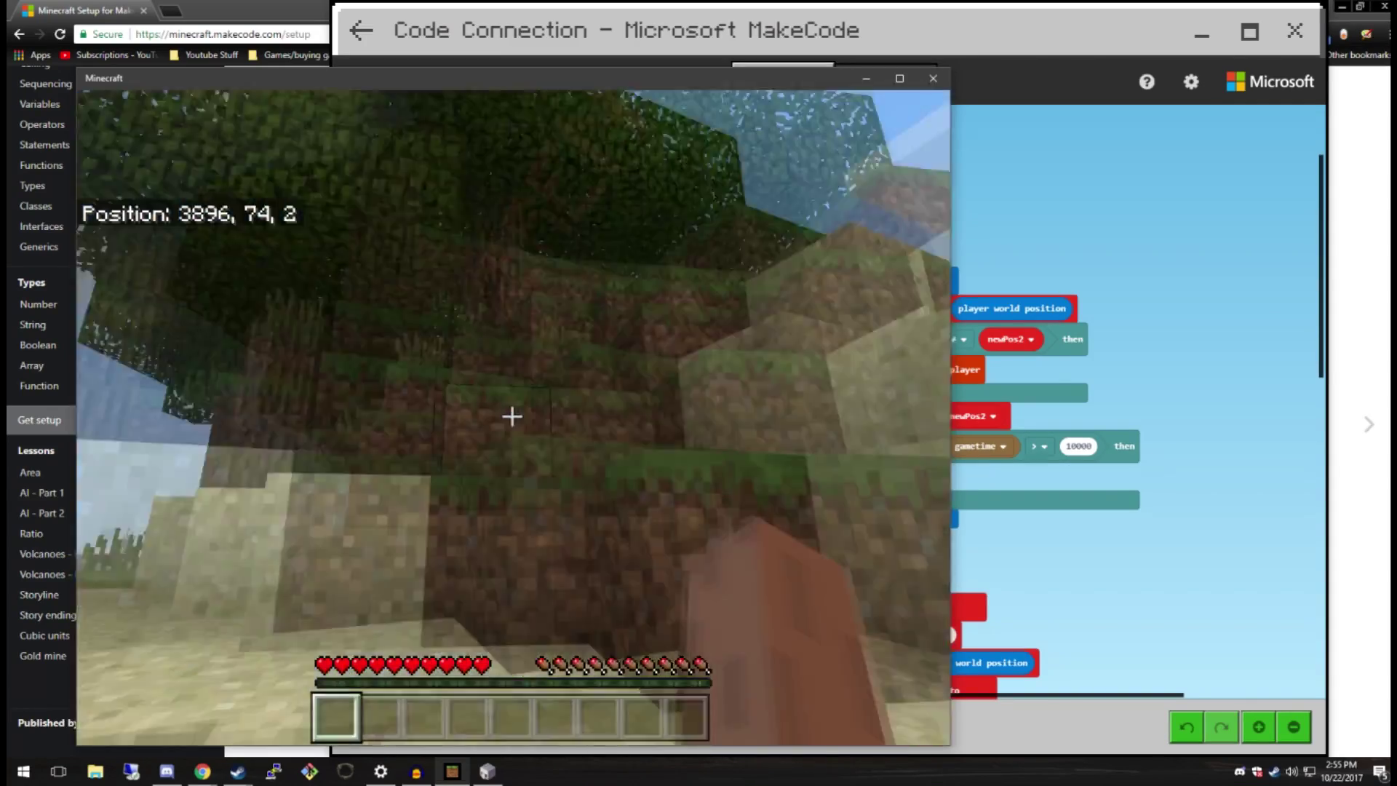
pyautogui.press('w')
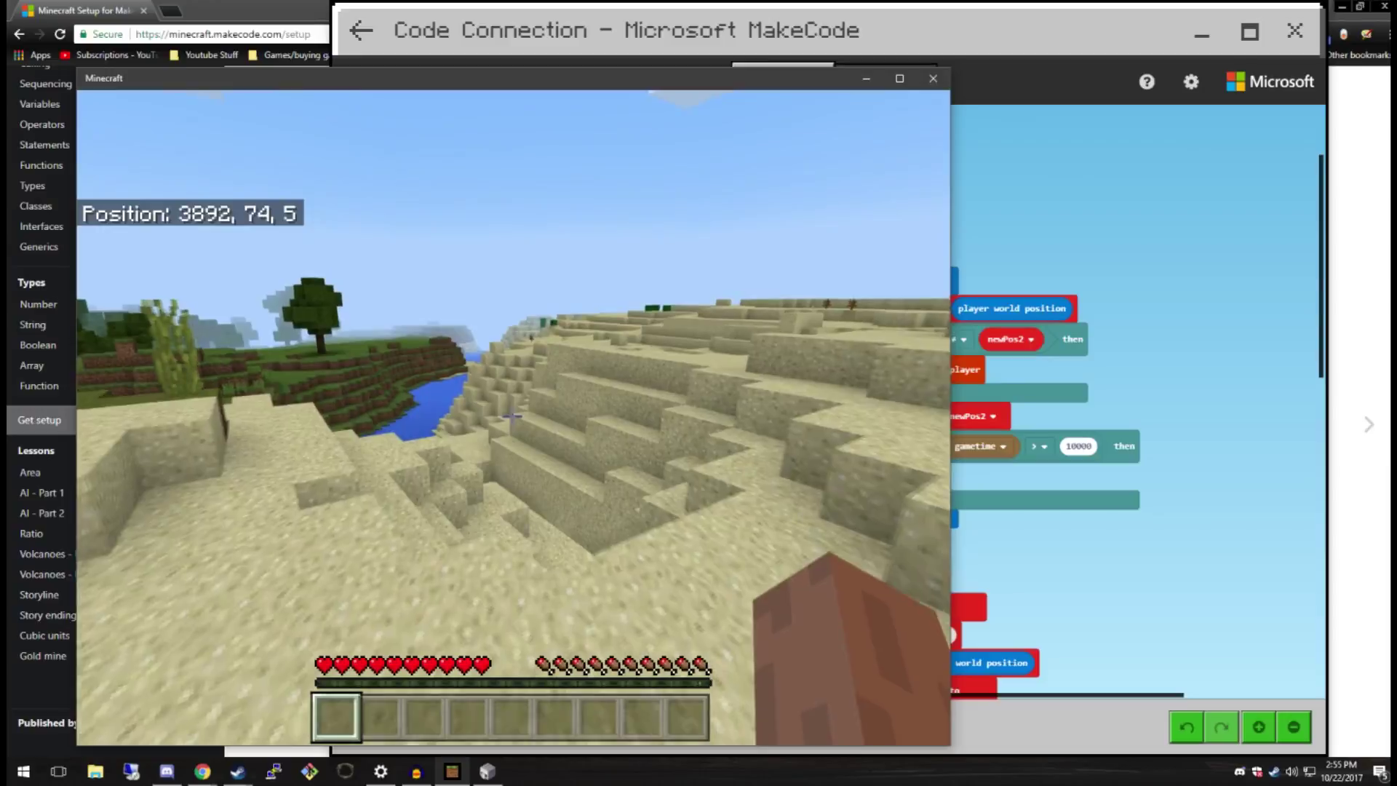
pyautogui.press('w')
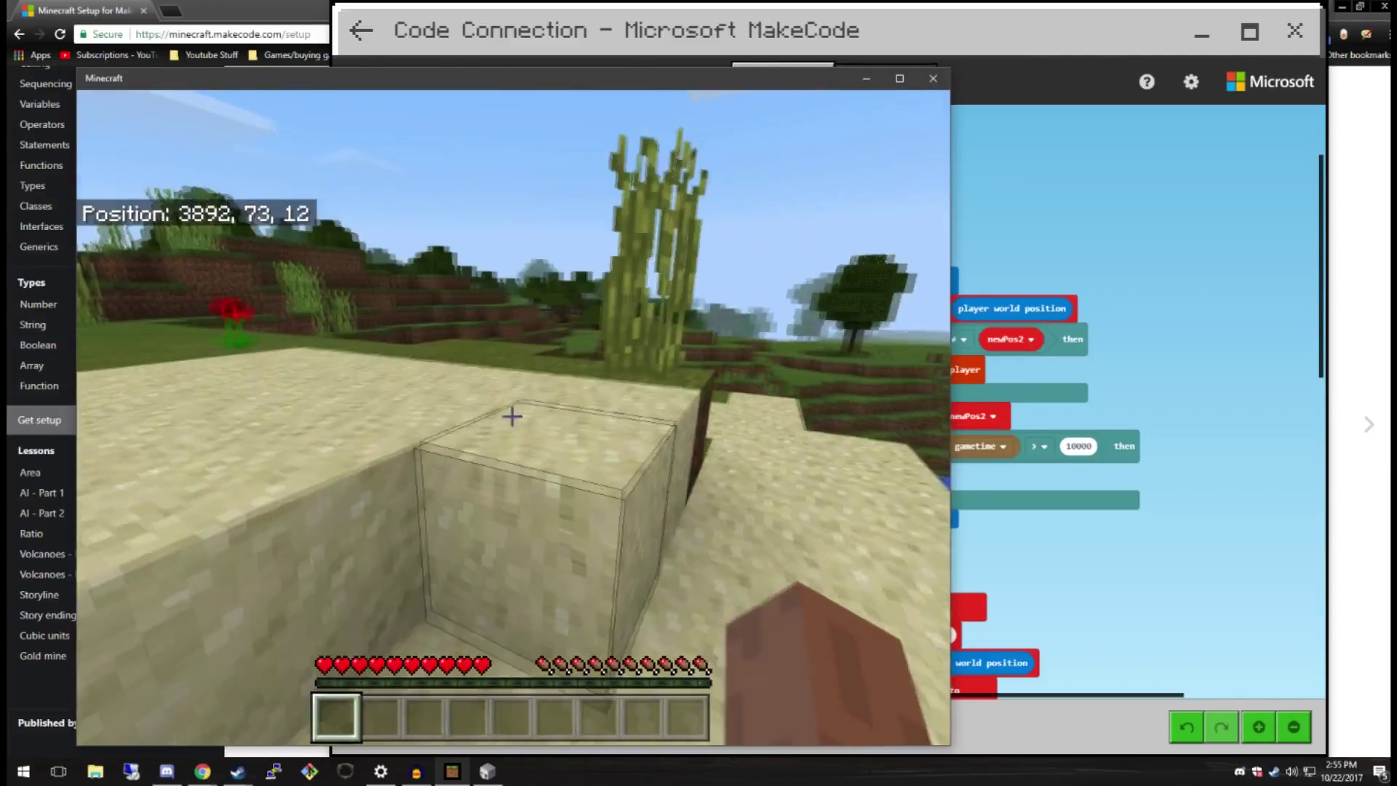
pyautogui.write('/c')
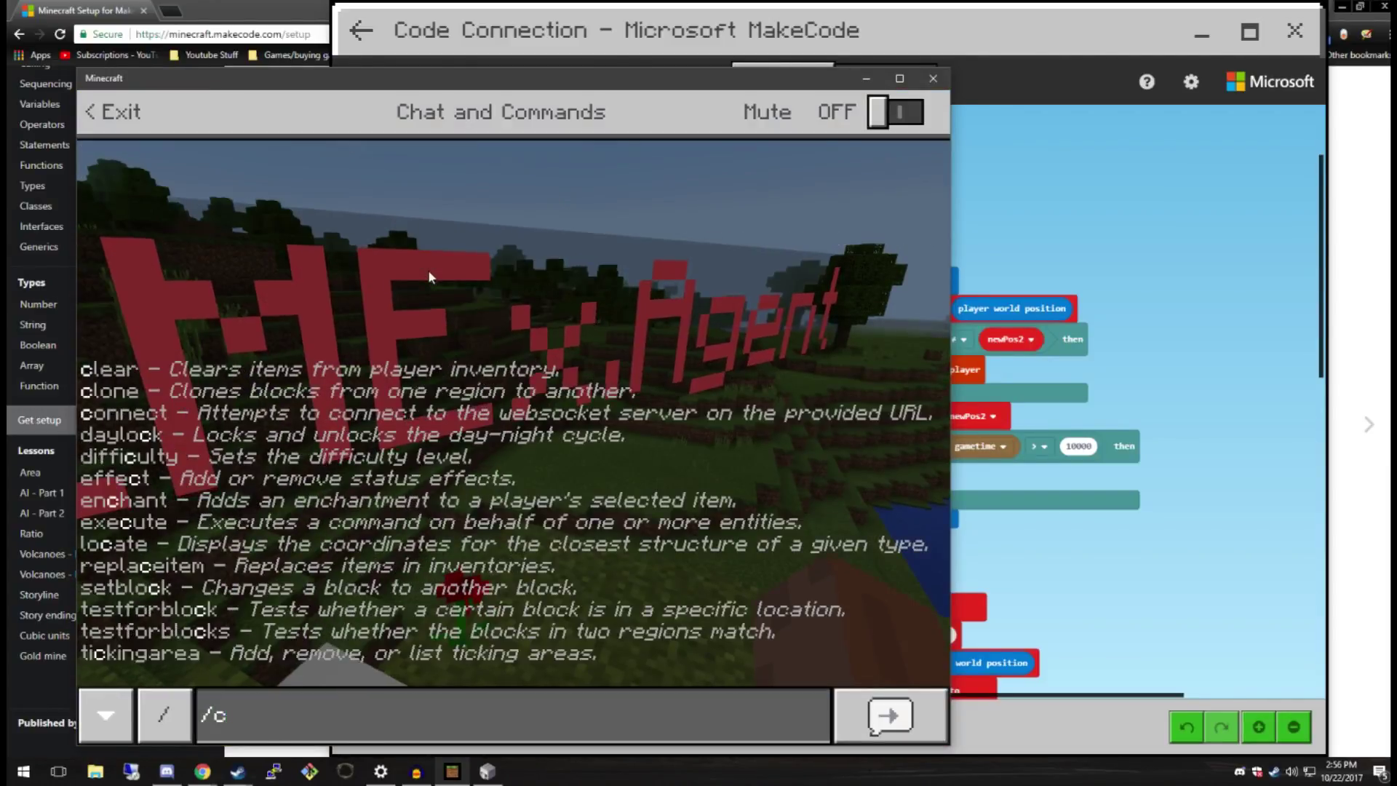
pyautogui.write('reative')
pyautogui.press('Return')
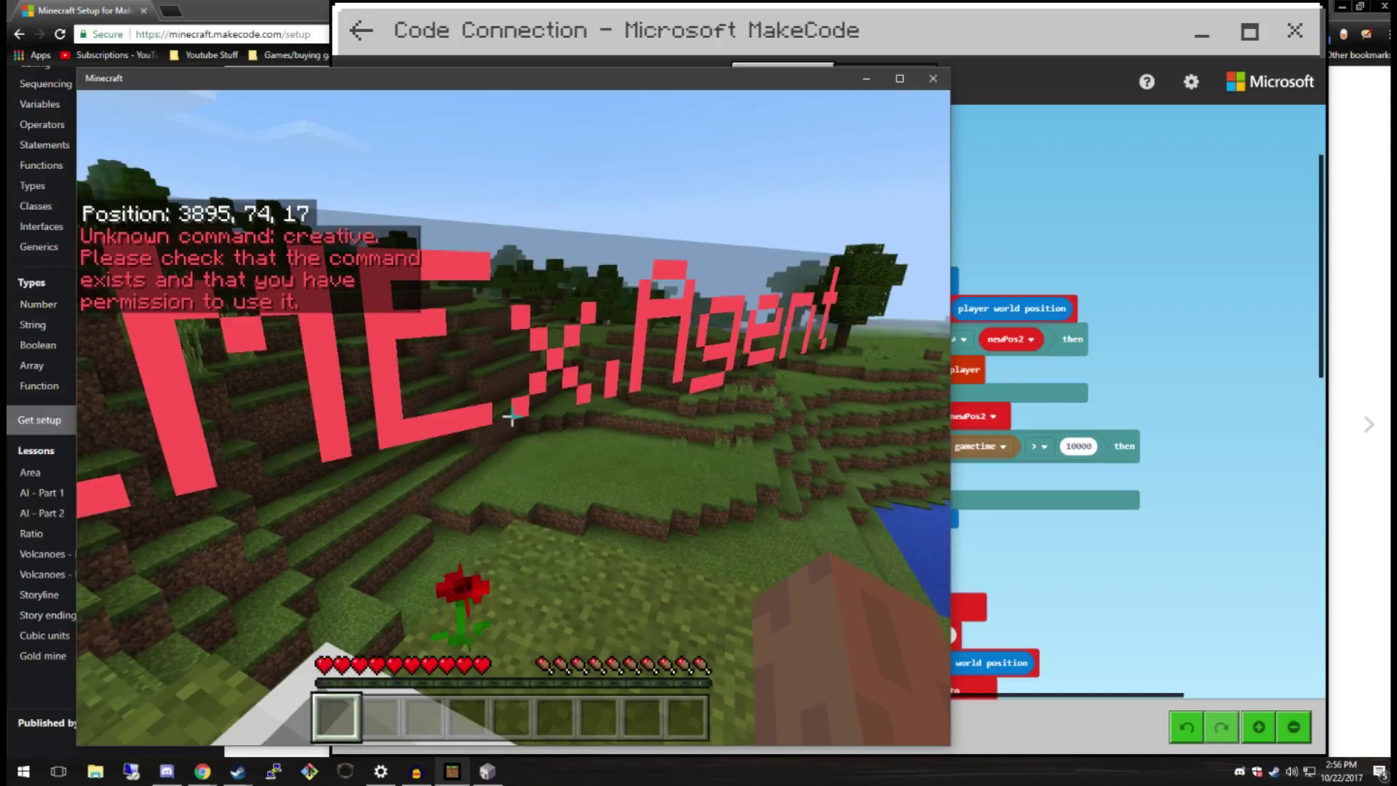
pyautogui.press('w')
# Walk down to the river and climb the sand steps along the bank
pyautogui.press('w')
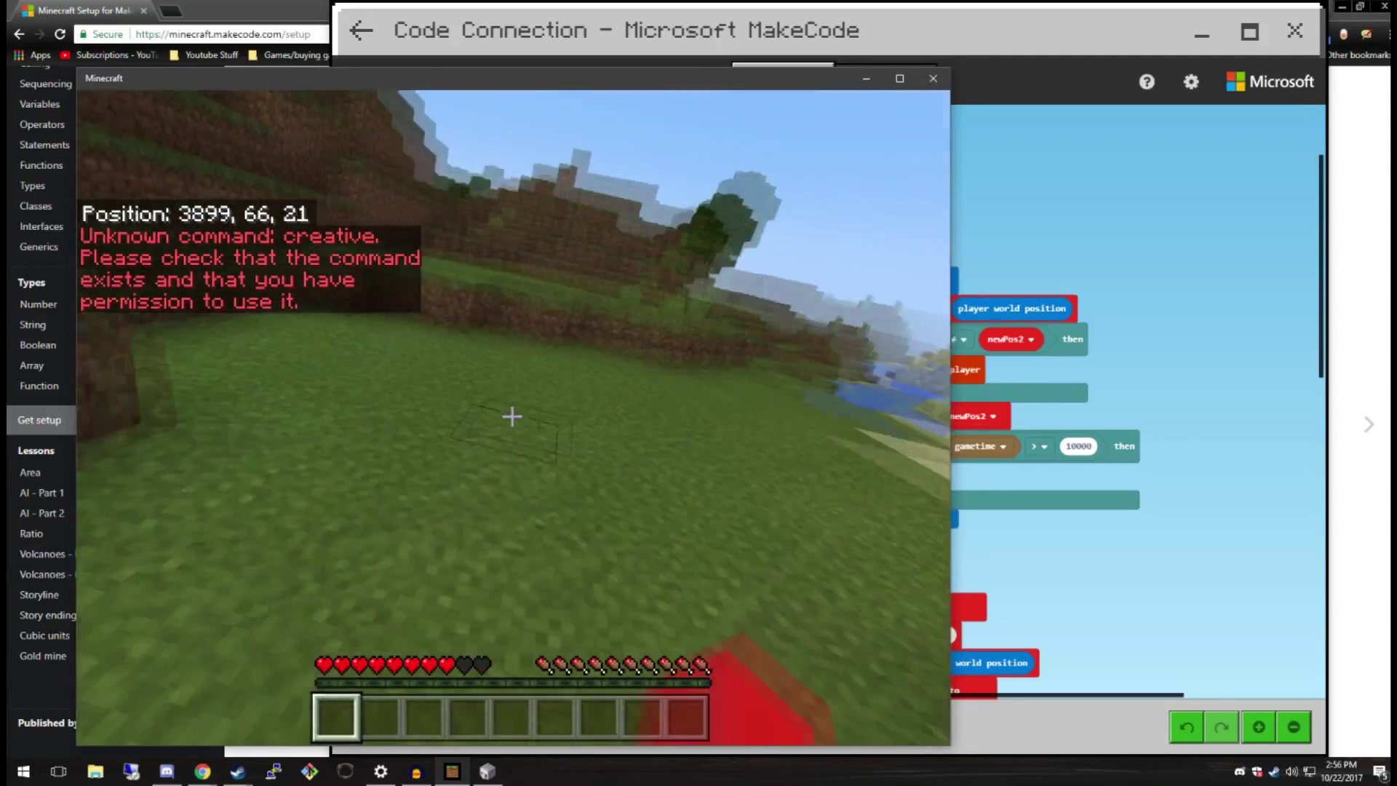
pyautogui.press('w')
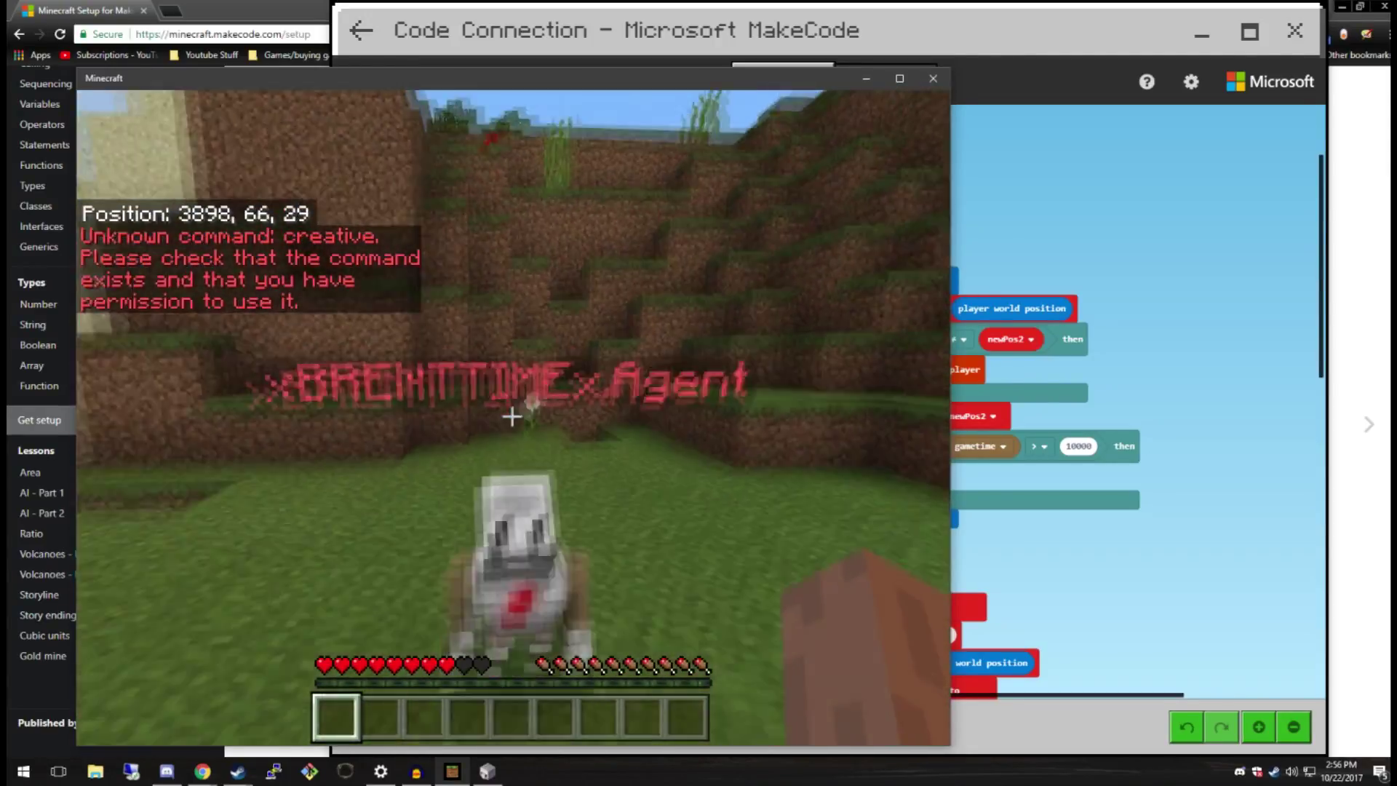
pyautogui.press('w')
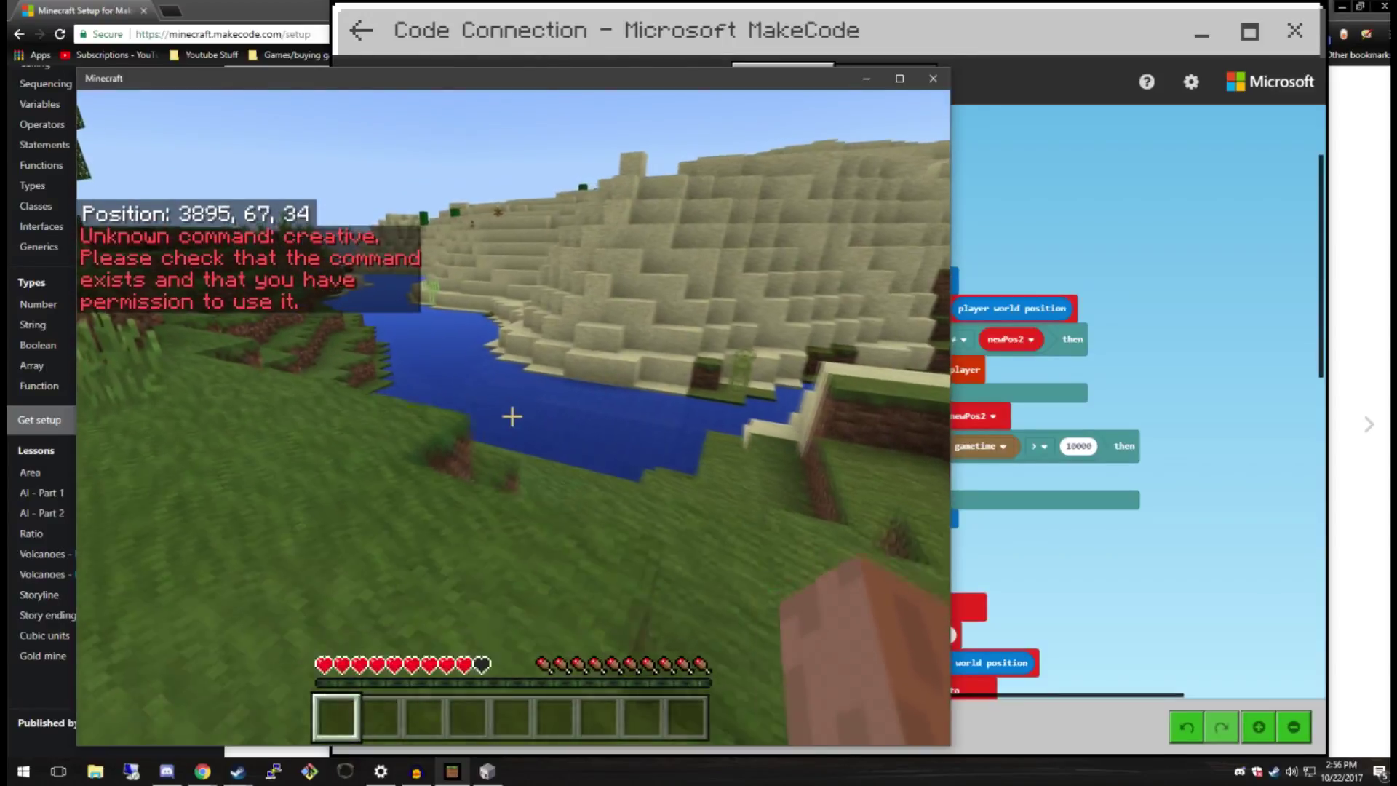
pyautogui.press('w')
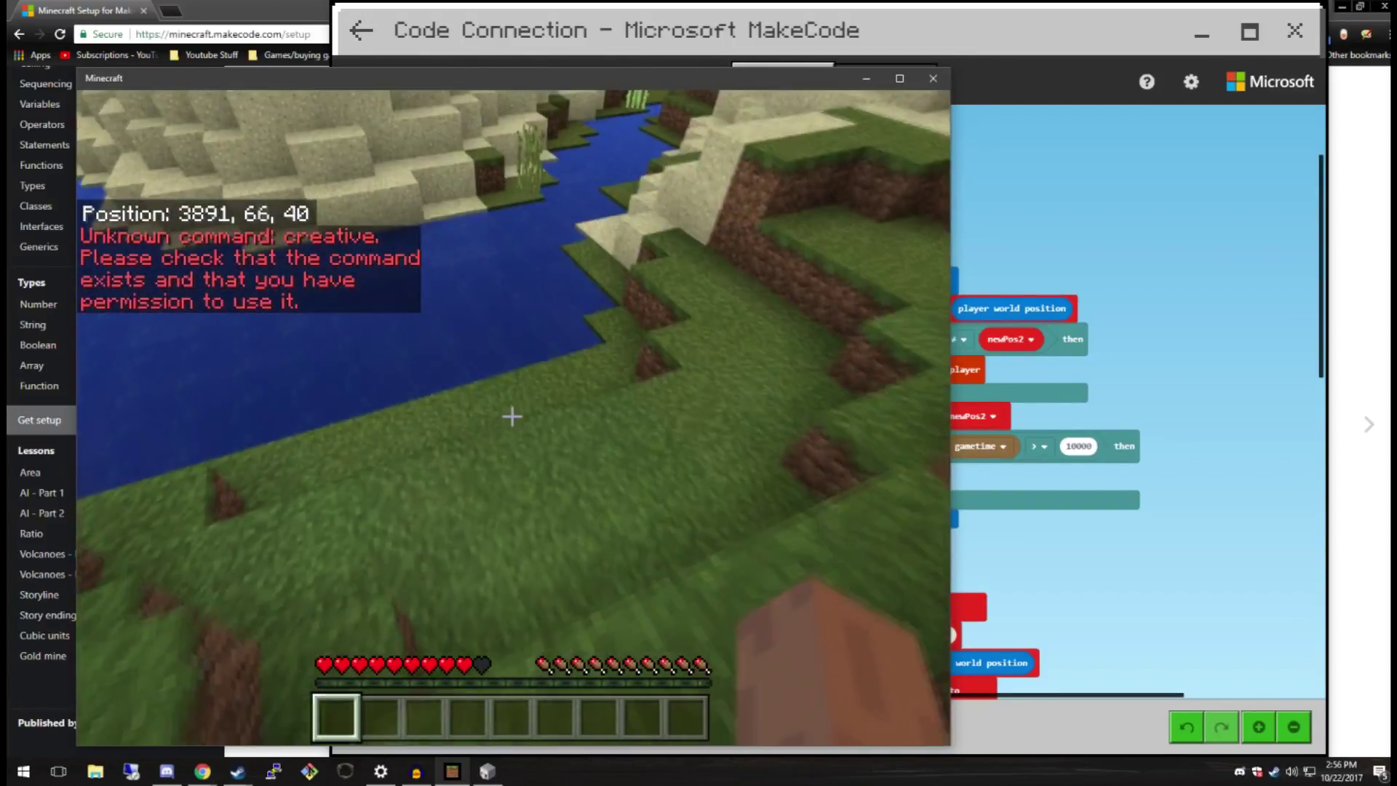
pyautogui.press('w')
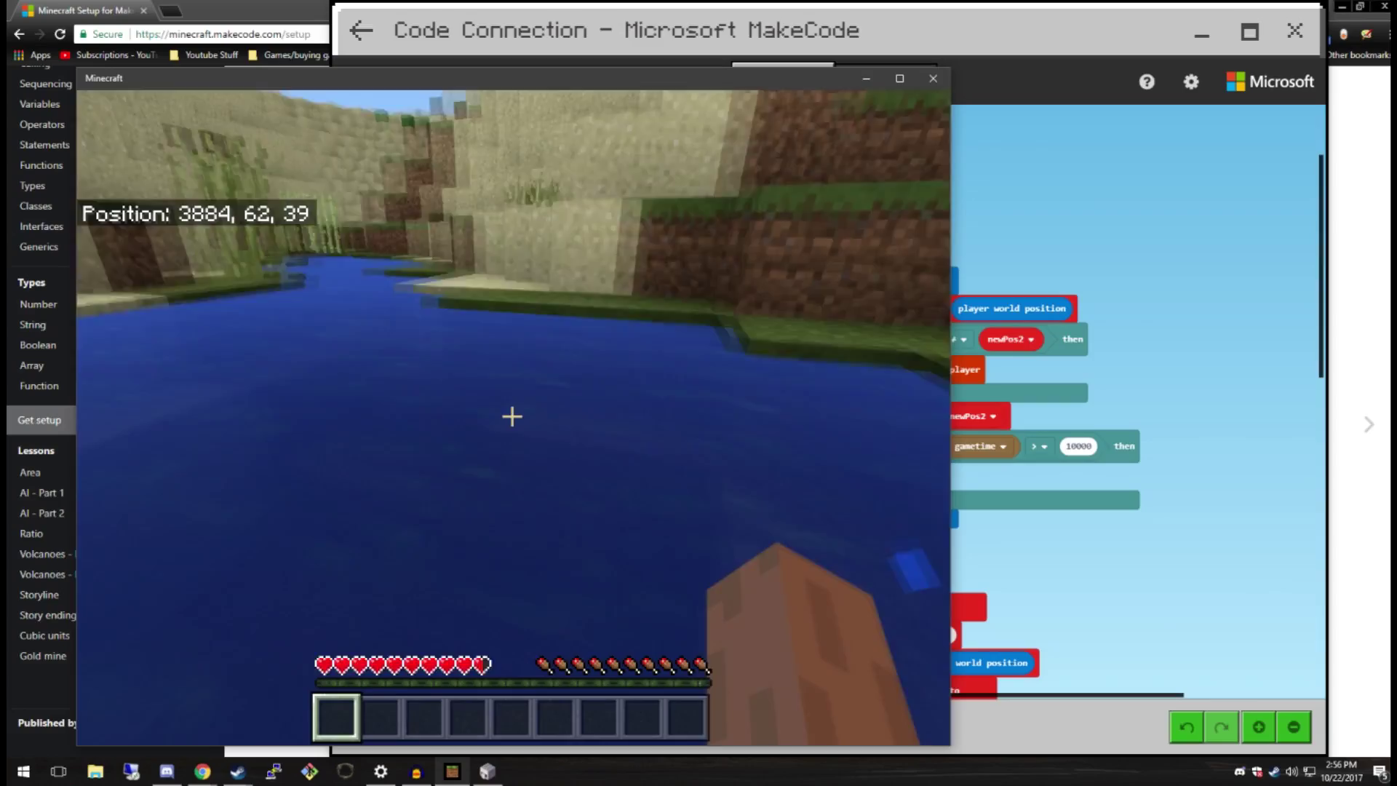
pyautogui.press('w')
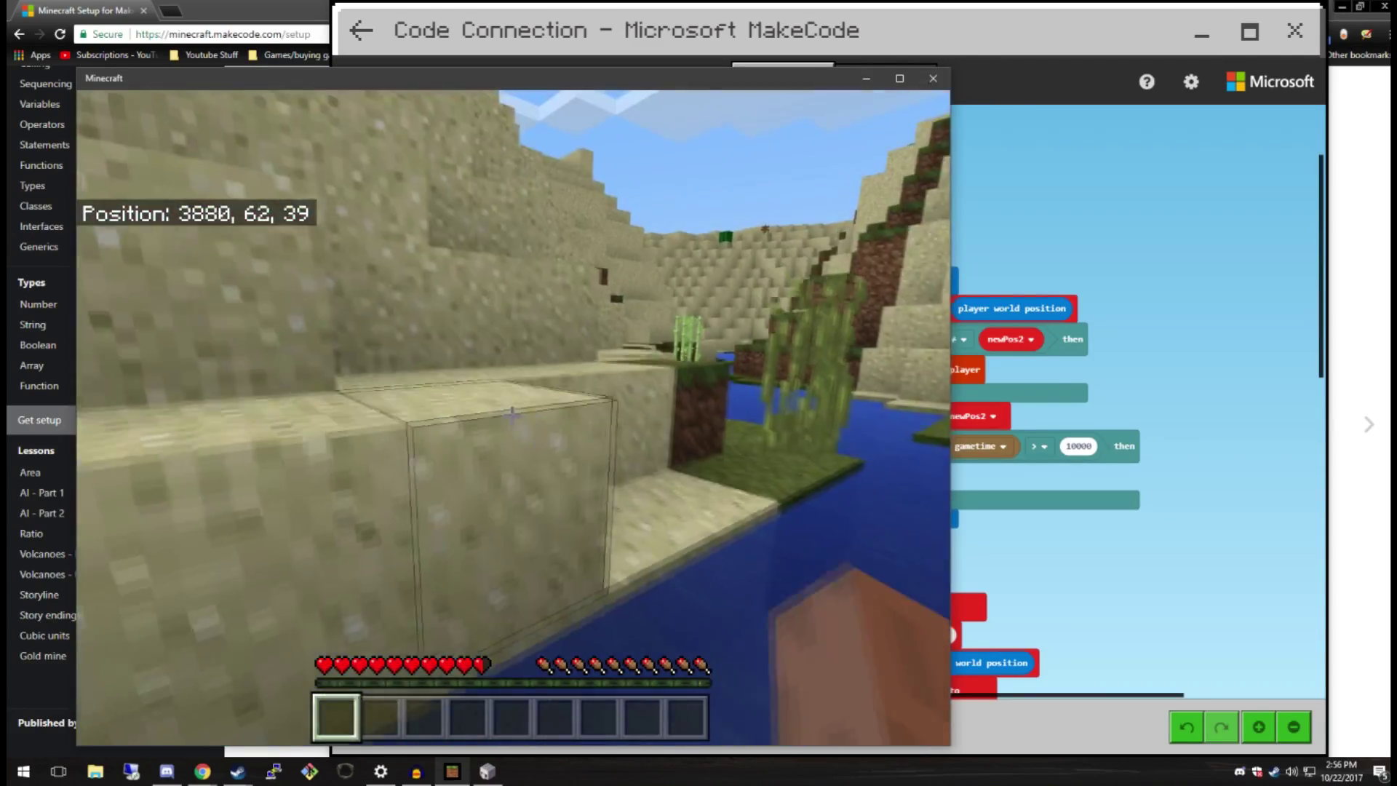
pyautogui.press('w')
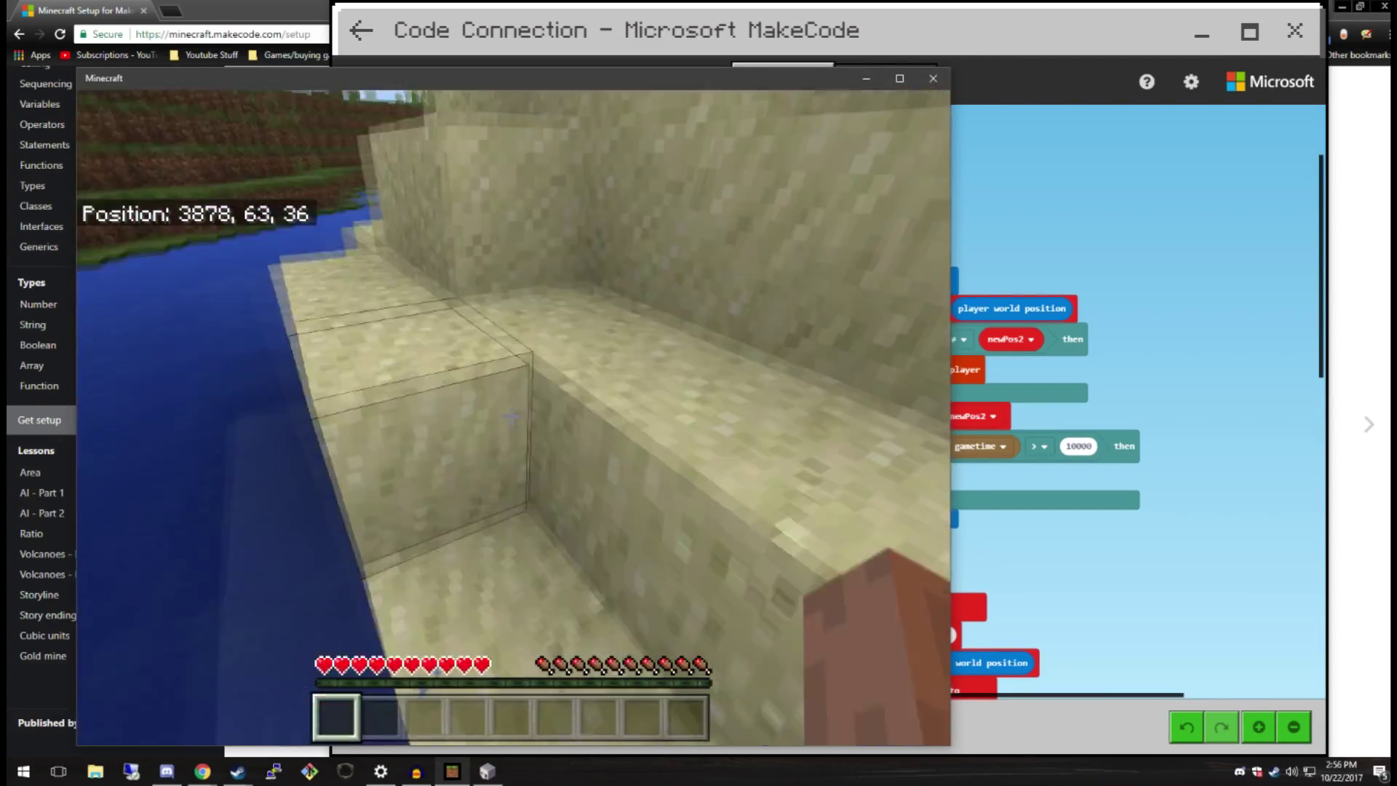
pyautogui.press('w')
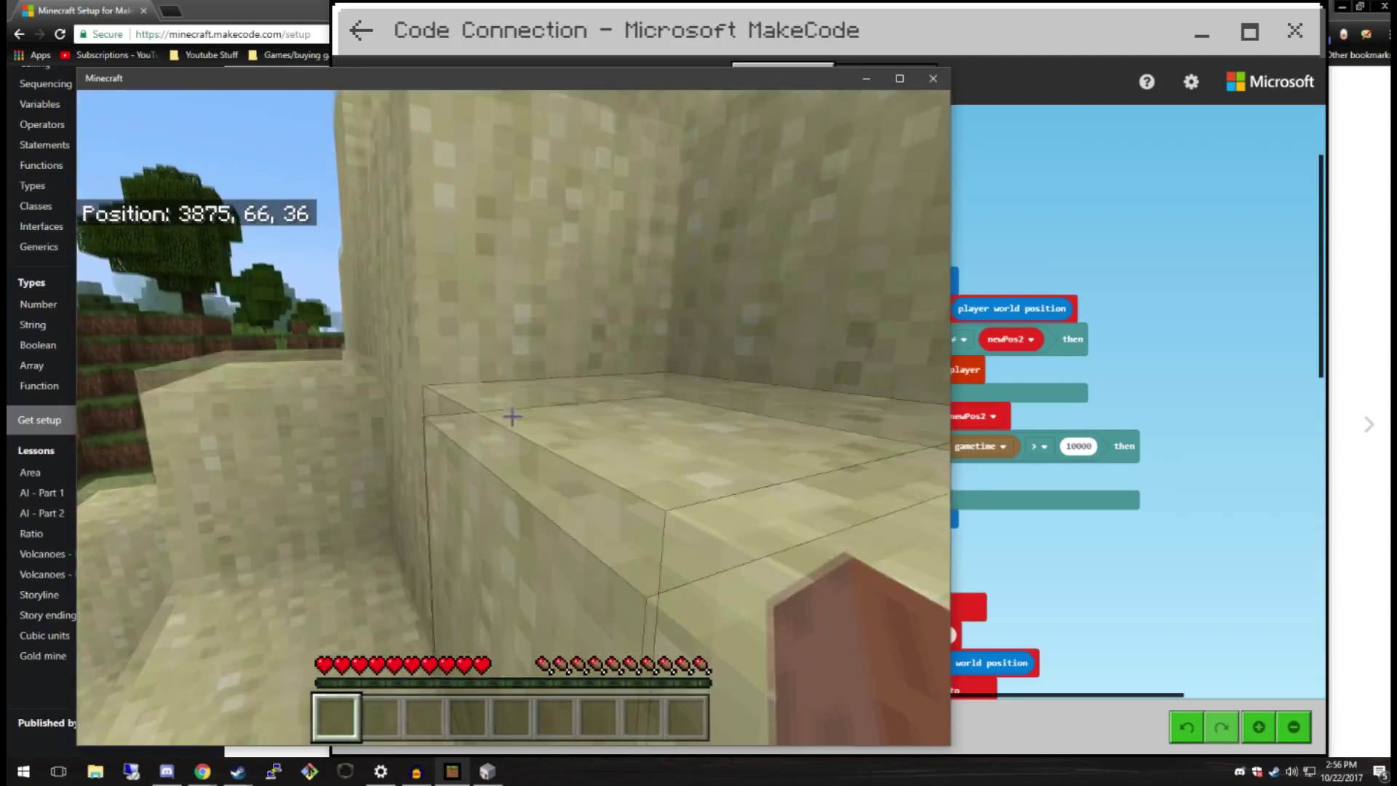